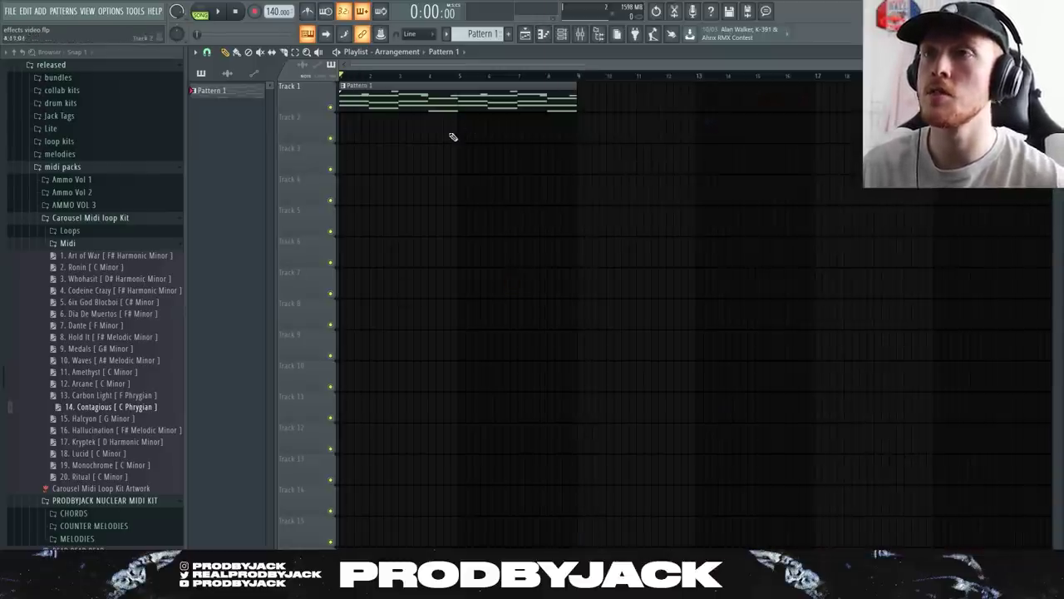
# Close Omnisphere and the channel rack, then play the melody once and stop
pyautogui.scroll(2, 381, 68)
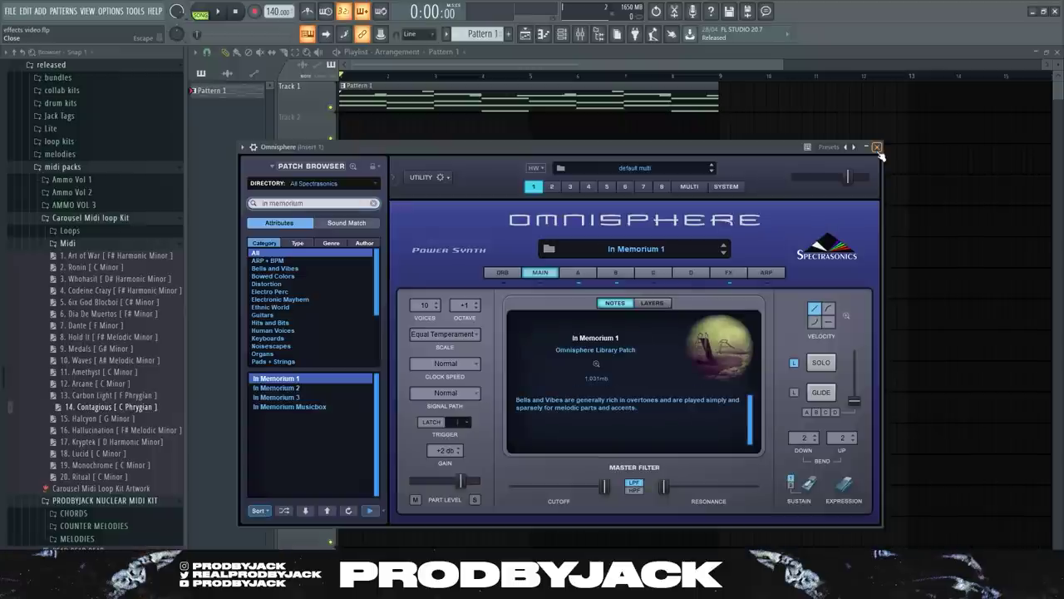
pyautogui.click(878, 147)
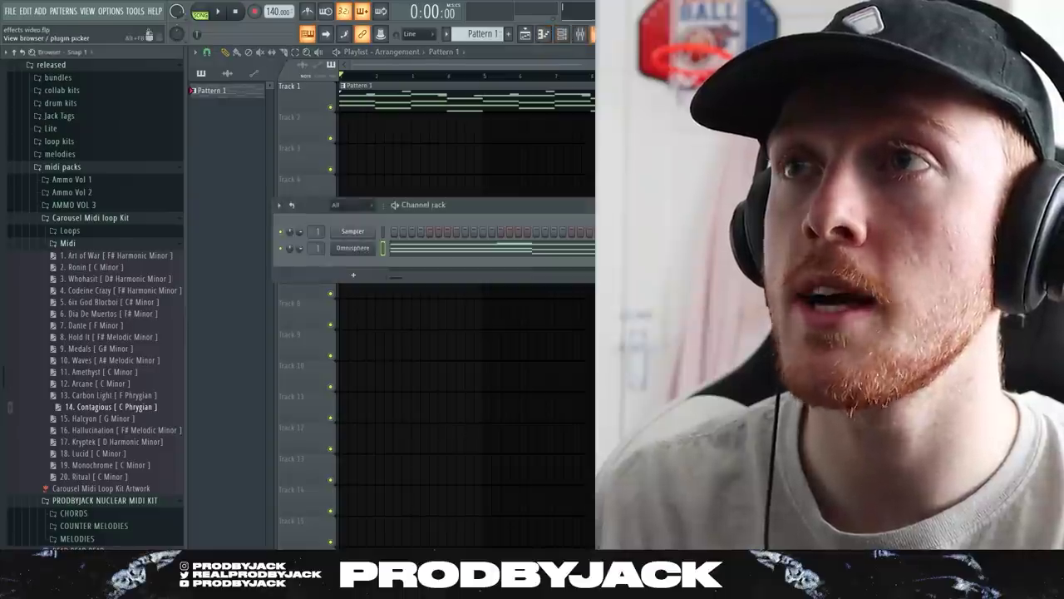
pyautogui.press('F6')
pyautogui.press('space')
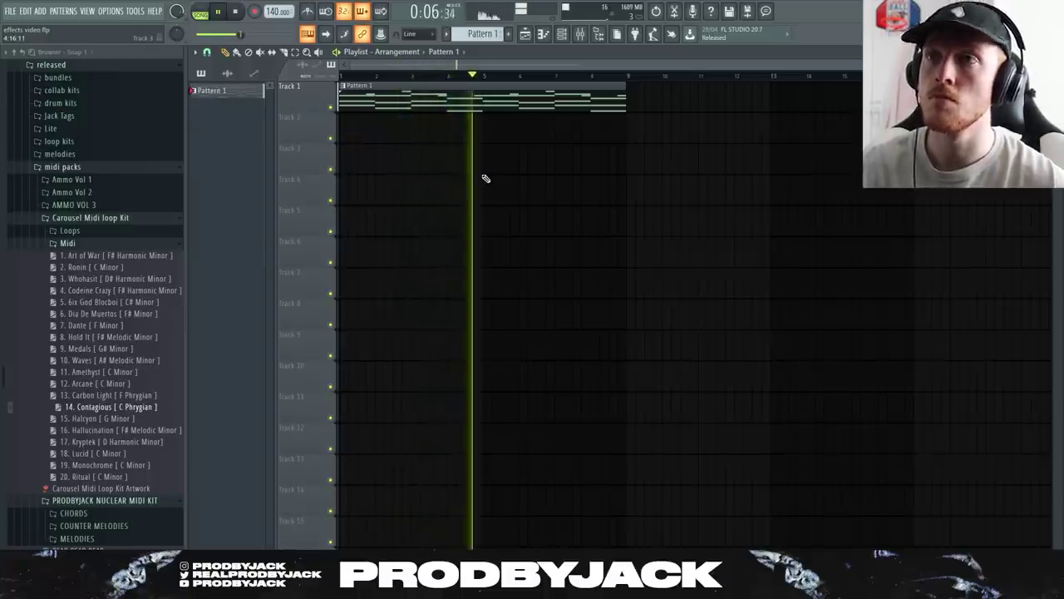
pyautogui.press('space')
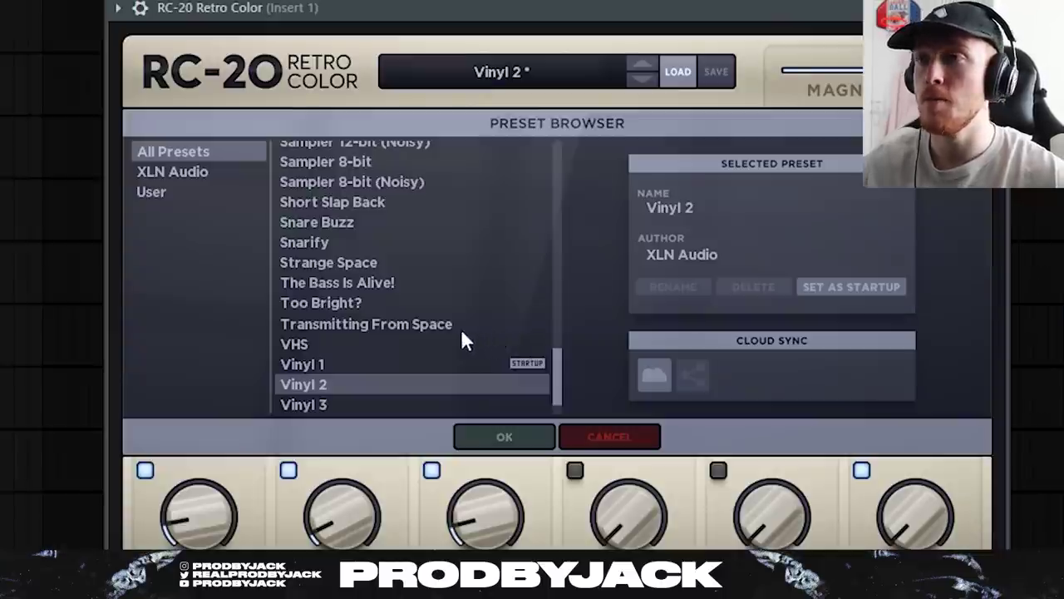
pyautogui.scroll(15, 689, 323)
pyautogui.scroll(-15, 459, 332)
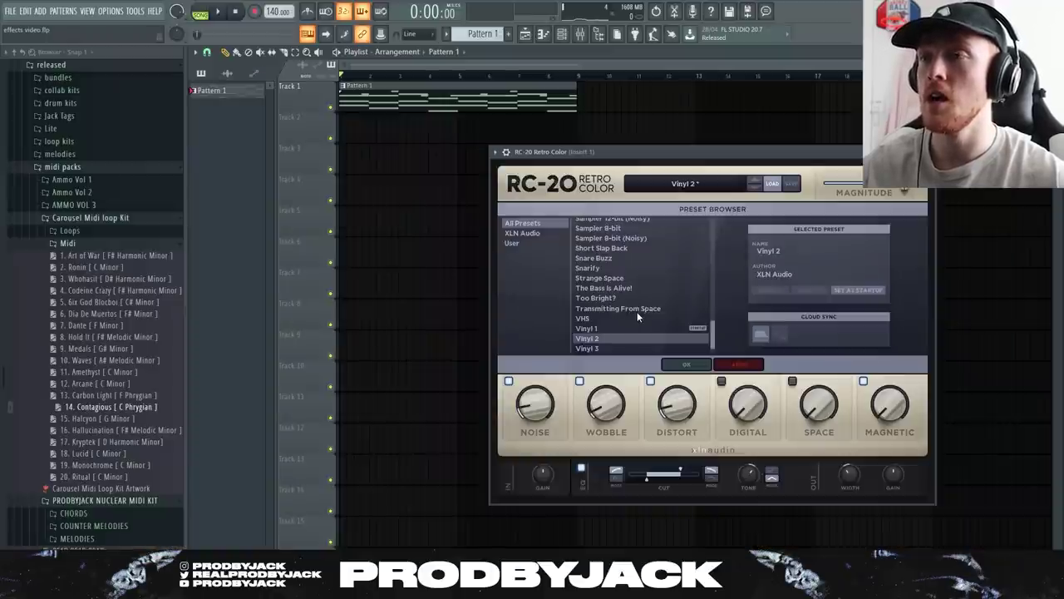
pyautogui.scroll(10, 368, 370)
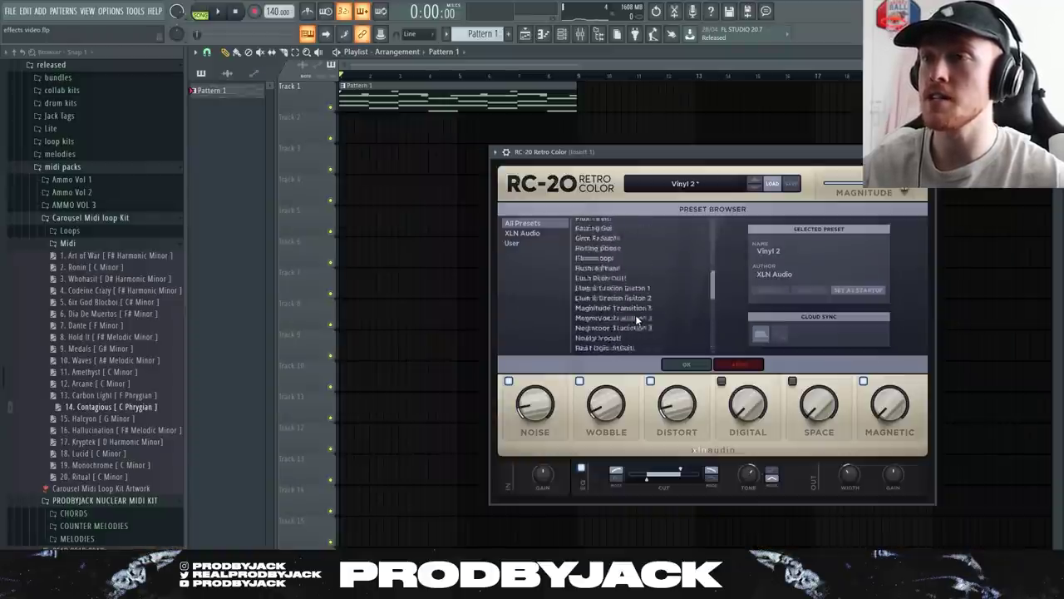
pyautogui.scroll(6, 635, 315)
pyautogui.scroll(-8, 619, 311)
pyautogui.scroll(-5, 620, 308)
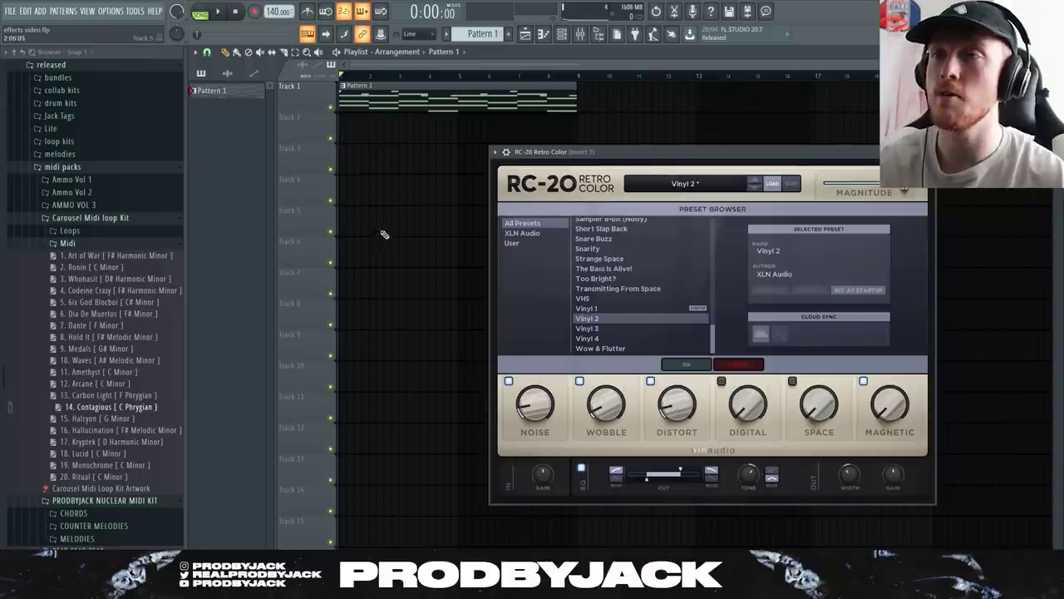
# Load RC-20's Vinyl 2 preset and audition the melody through it
pyautogui.moveTo(620, 151); pyautogui.dragTo(635, 133)
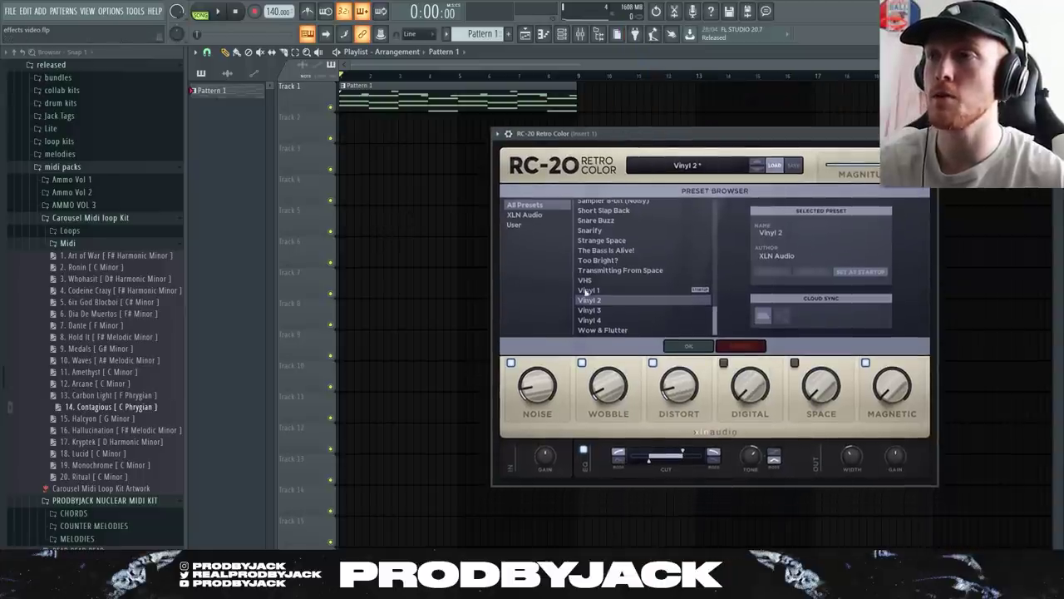
pyautogui.click(606, 301)
pyautogui.moveTo(613, 379)
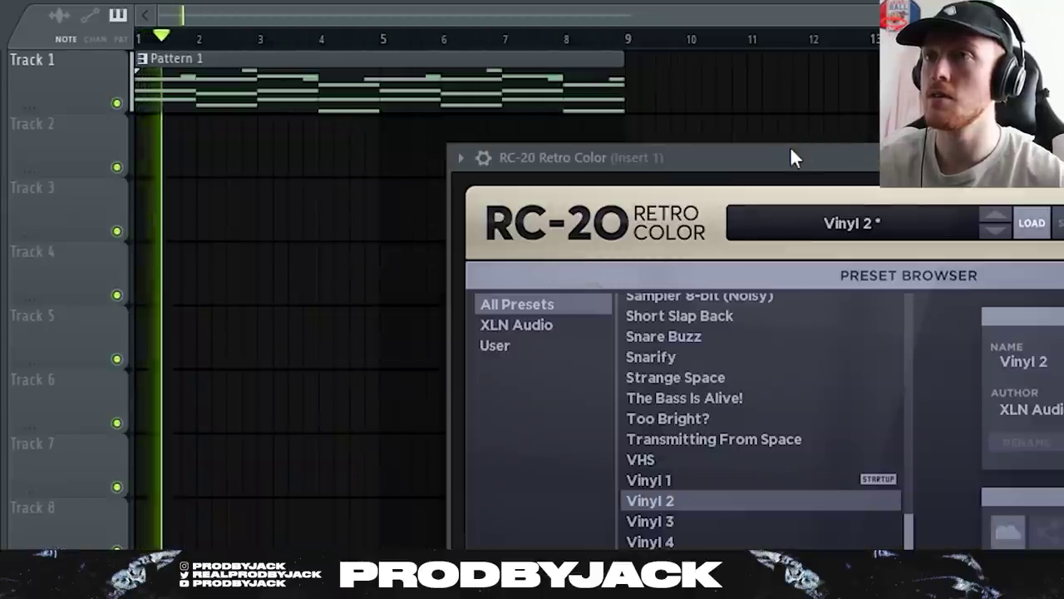
pyautogui.moveTo(658, 128); pyautogui.dragTo(658, 142)
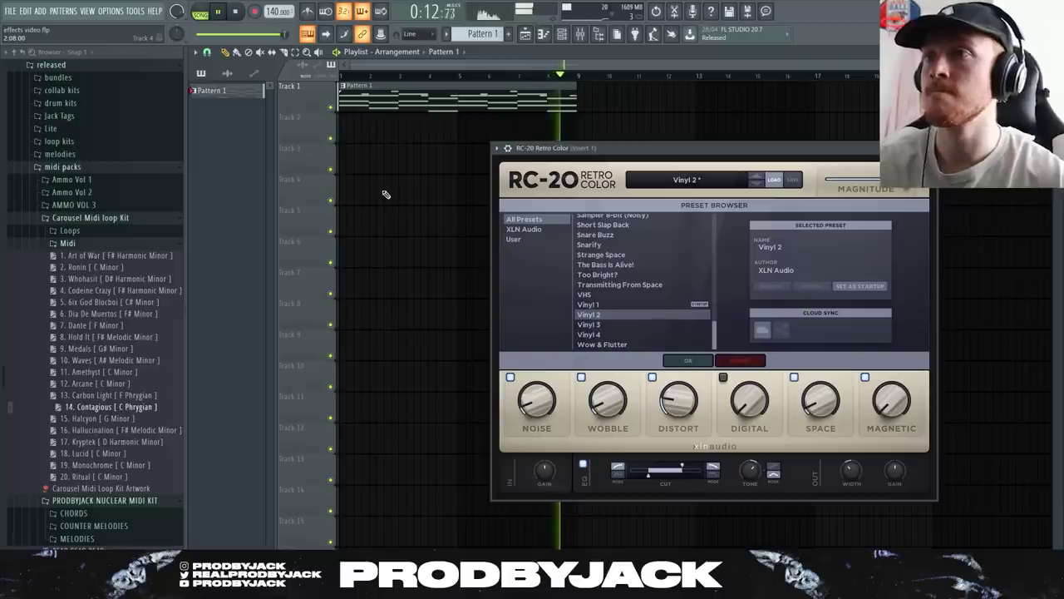
pyautogui.press('space')
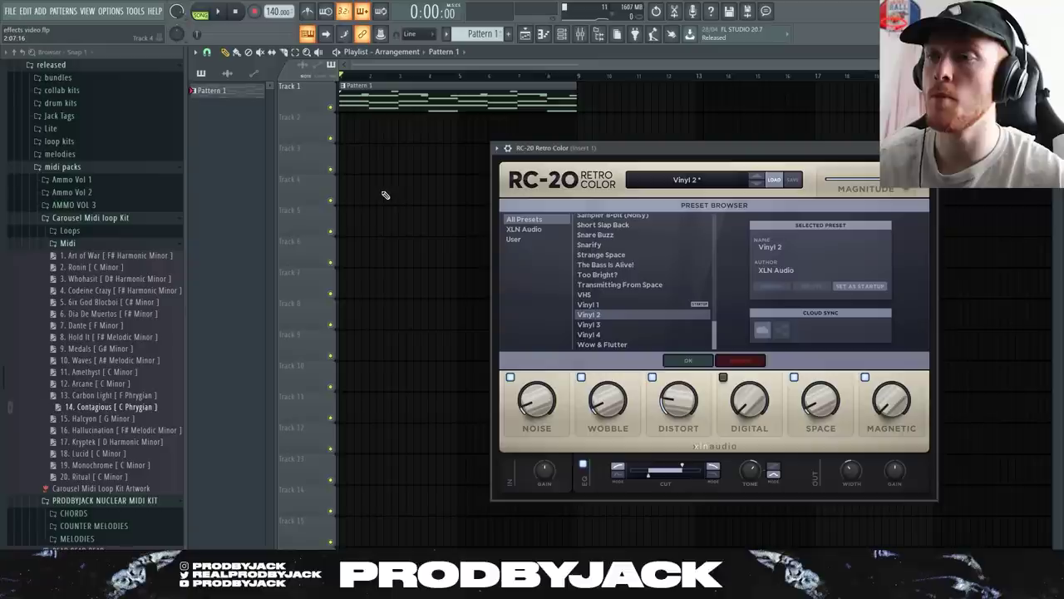
pyautogui.moveTo(628, 148); pyautogui.dragTo(611, 151)
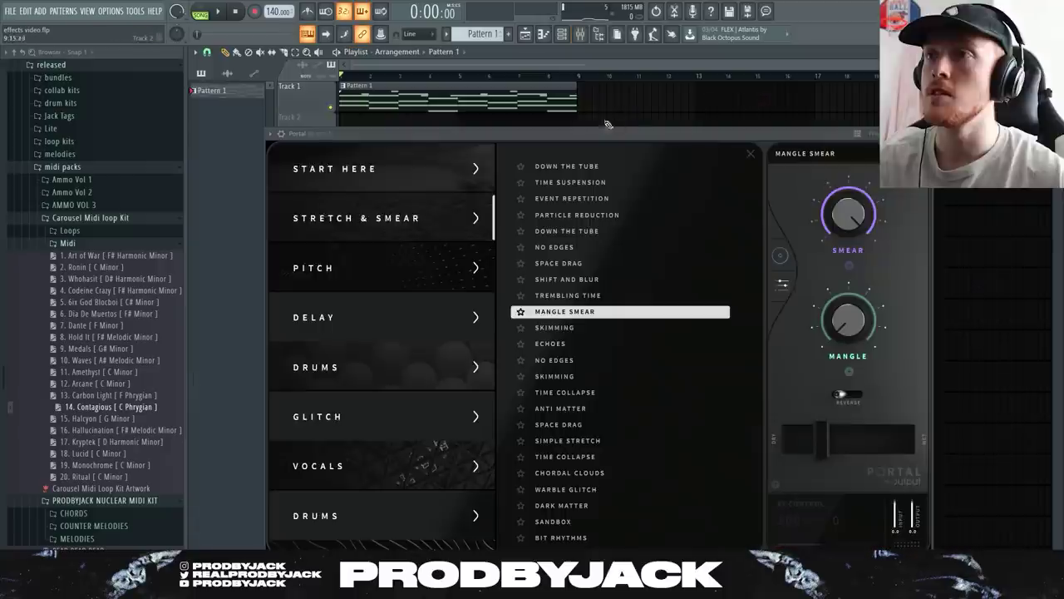
pyautogui.moveTo(593, 132); pyautogui.dragTo(691, 133)
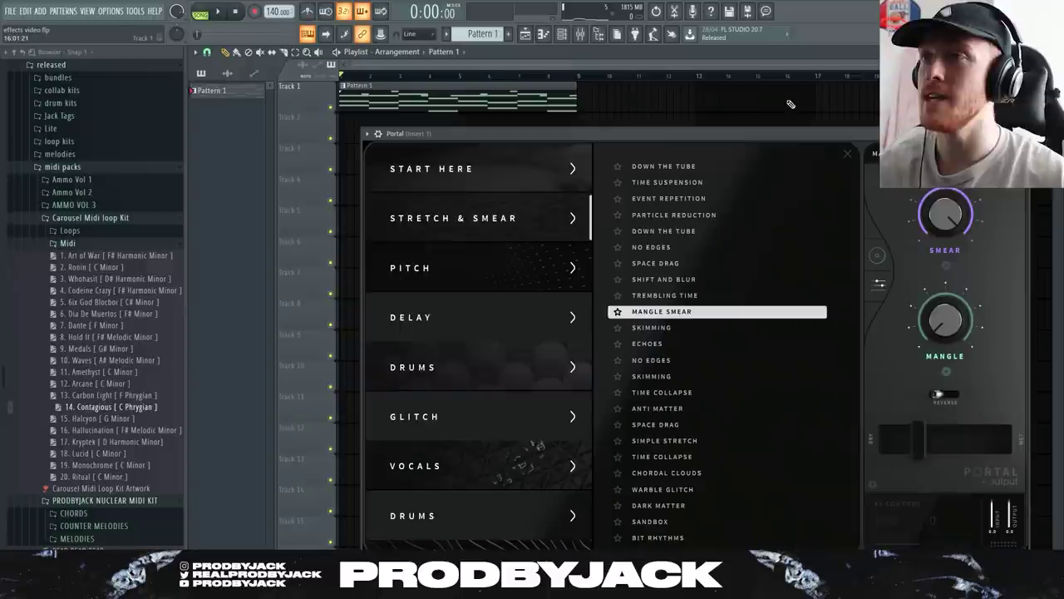
pyautogui.scroll(-5, 728, 357)
pyautogui.scroll(5, 715, 412)
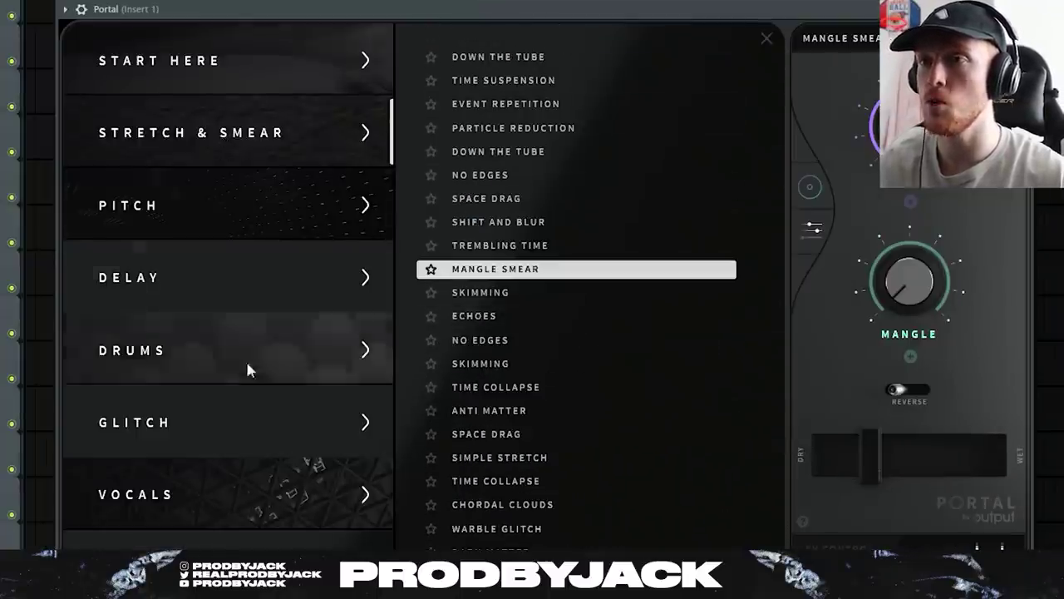
pyautogui.scroll(-5, 225, 316)
pyautogui.scroll(-2, 221, 357)
pyautogui.scroll(8, 226, 390)
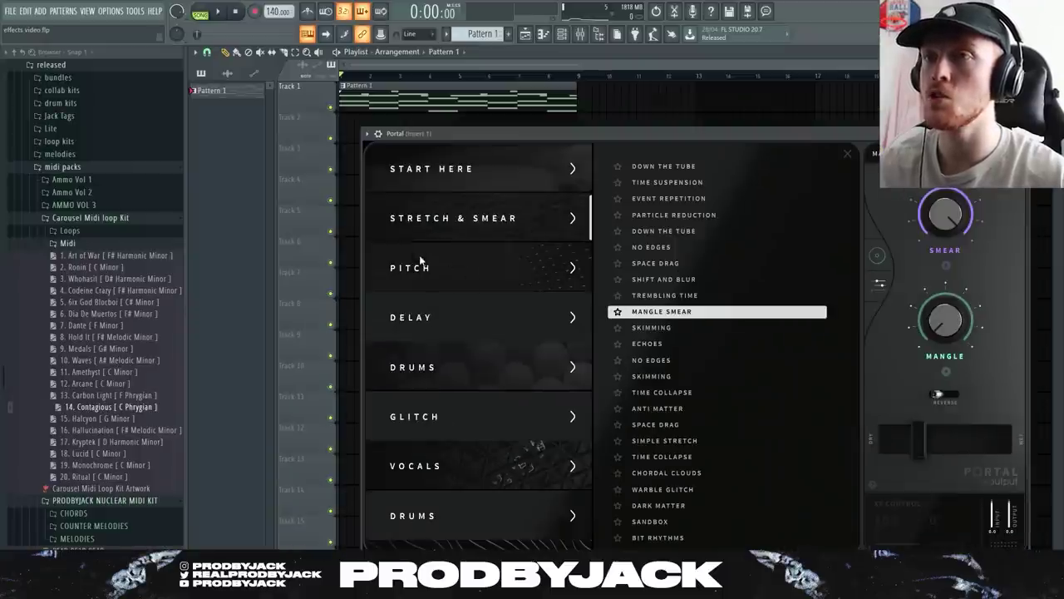
pyautogui.scroll(-7, 495, 267)
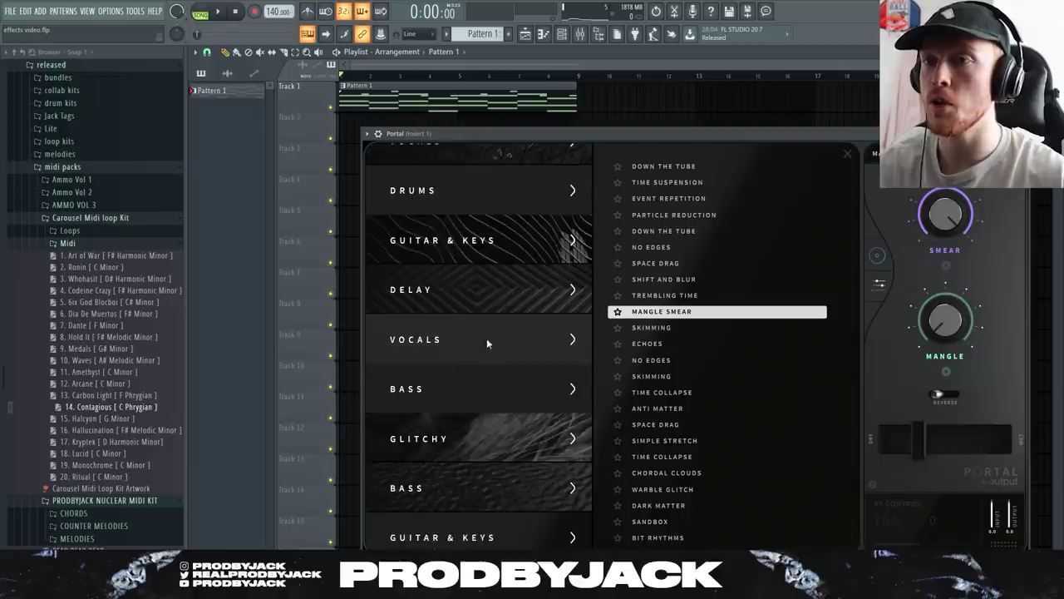
pyautogui.scroll(-5, 464, 264)
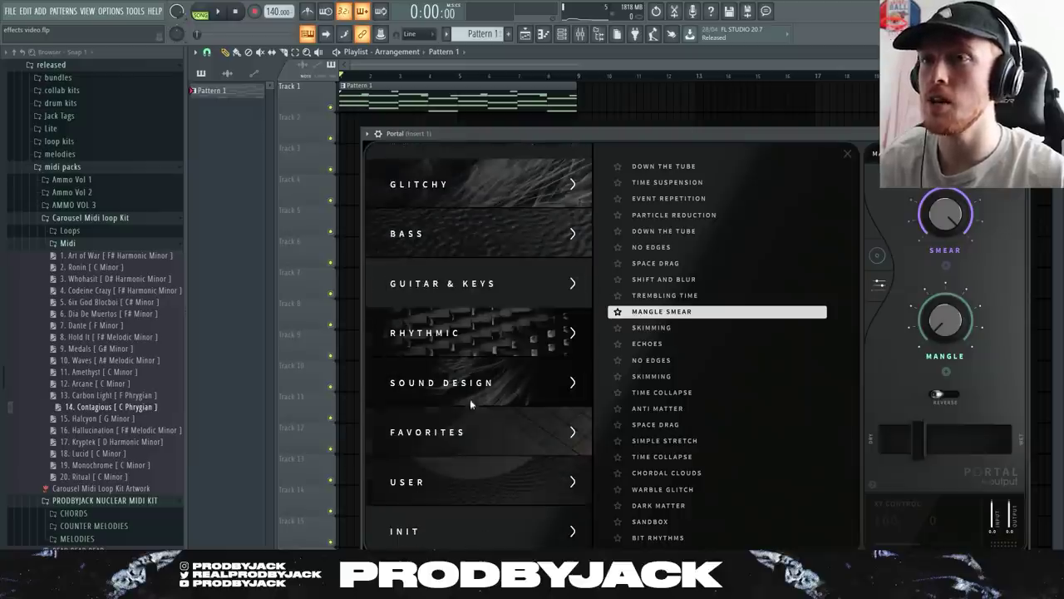
pyautogui.scroll(4, 454, 278)
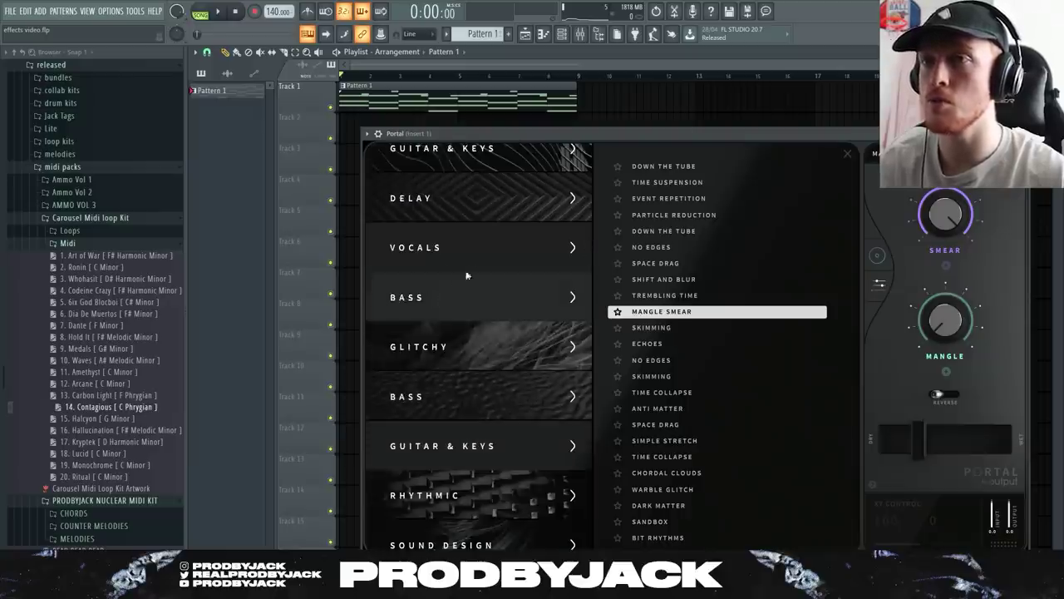
pyautogui.scroll(-4, 469, 307)
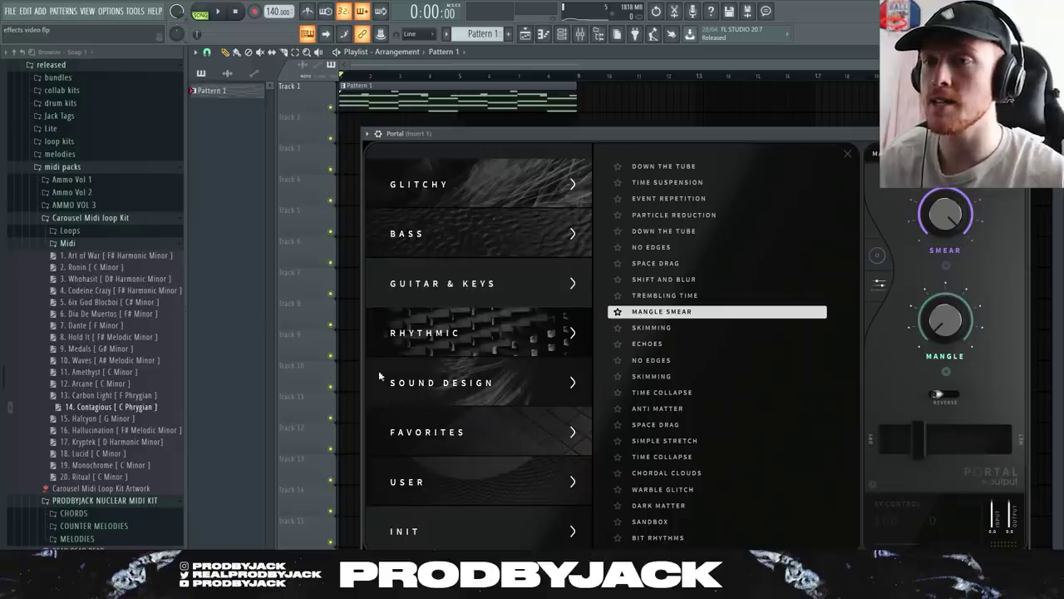
pyautogui.scroll(8, 454, 396)
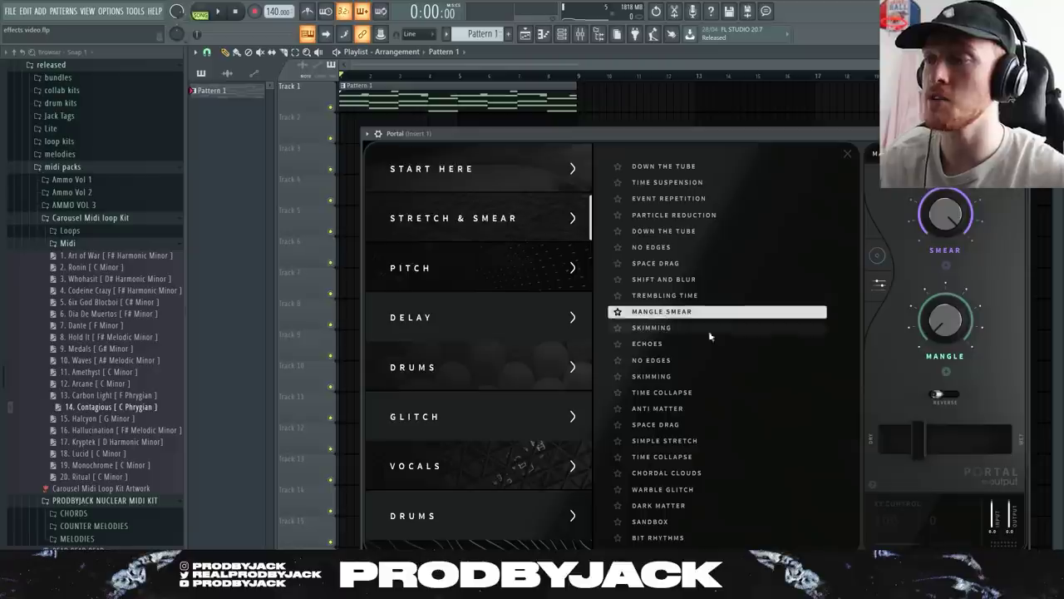
# Load Portal's Mangle Smear preset, set its dry/wet to 94% while listening, then reload the preset
pyautogui.click(694, 312)
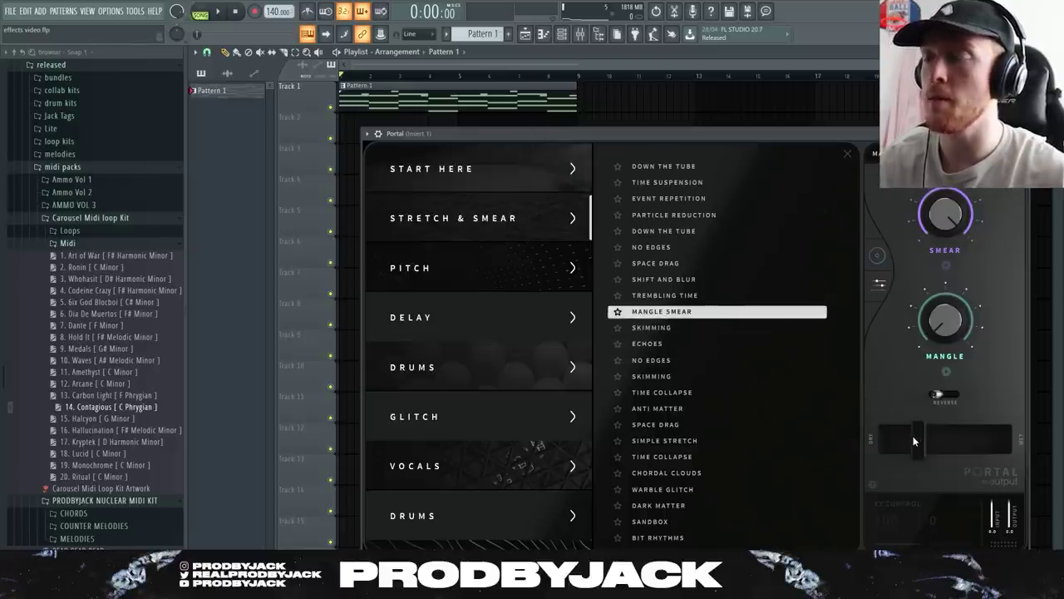
pyautogui.moveTo(917, 438); pyautogui.dragTo(951, 435)
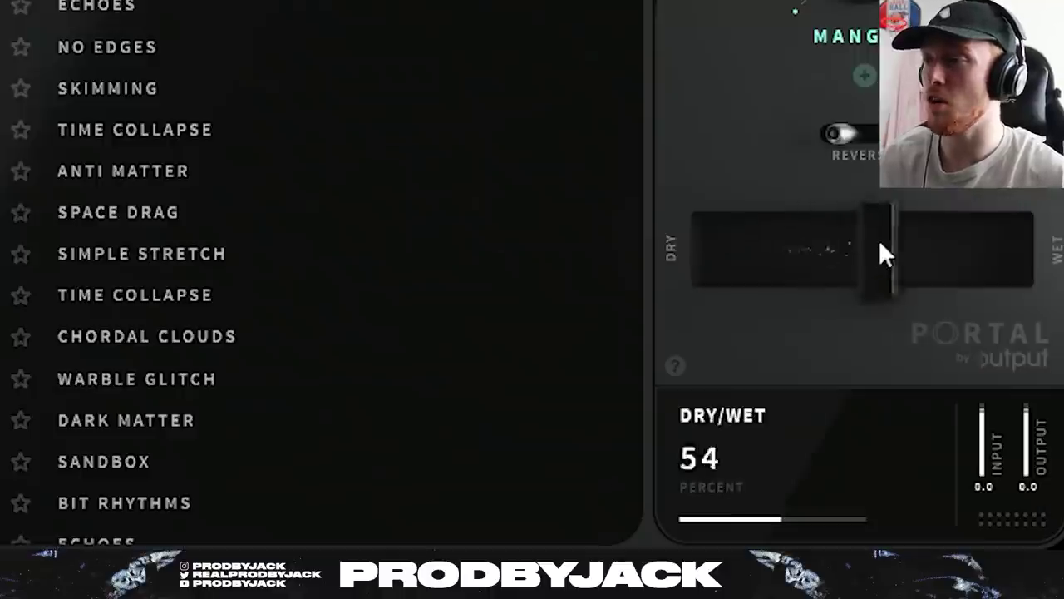
pyautogui.moveTo(880, 244); pyautogui.dragTo(795, 266)
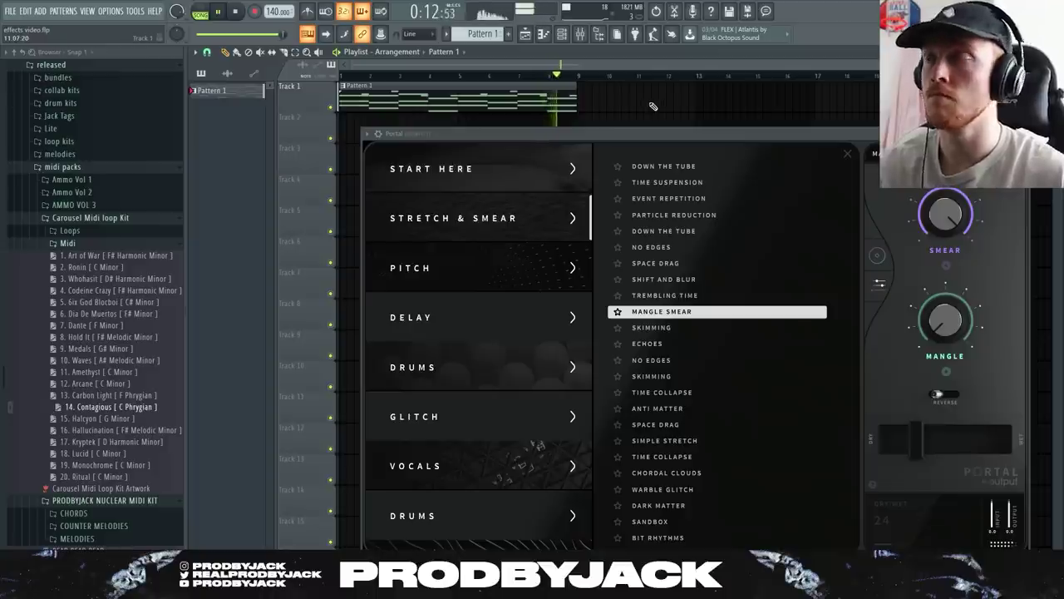
pyautogui.press('space')
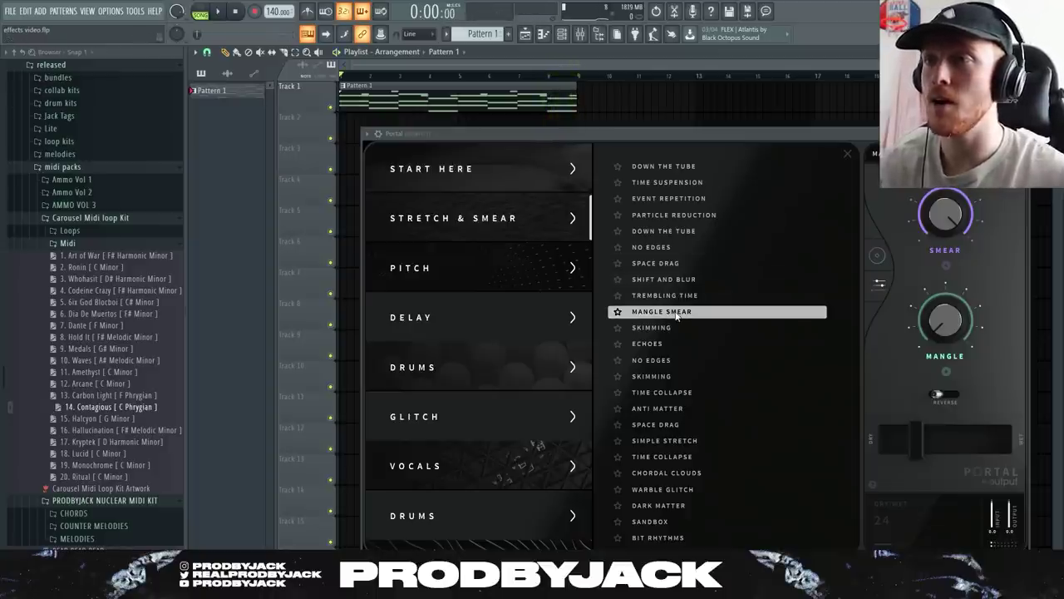
pyautogui.click(670, 313)
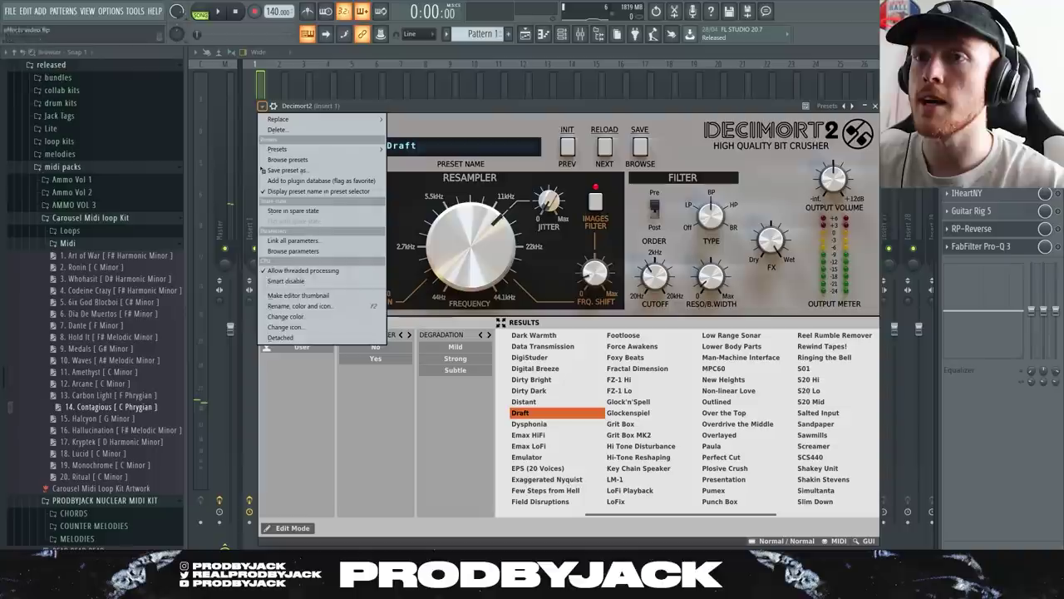
# Dismiss Decimort2's options list and scroll through its preset browser results
pyautogui.click(320, 332)
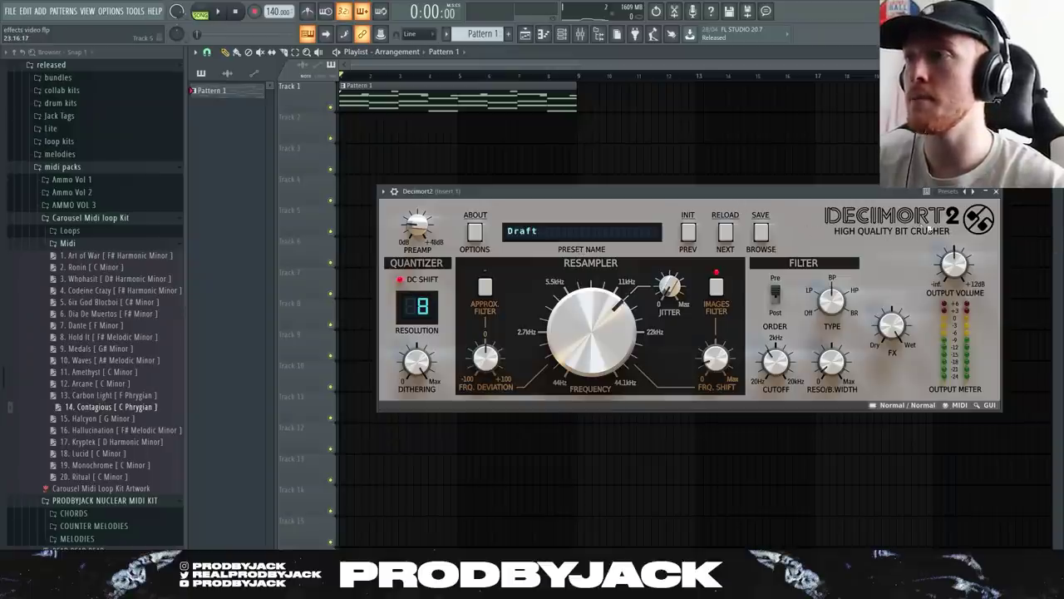
pyautogui.click(541, 233)
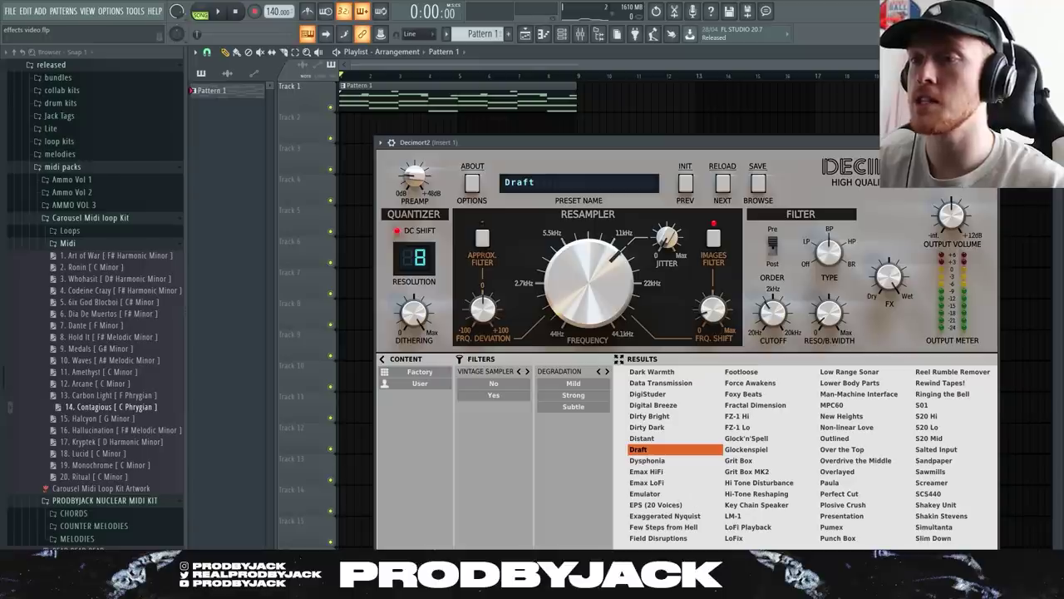
pyautogui.hscroll(2, 751, 514)
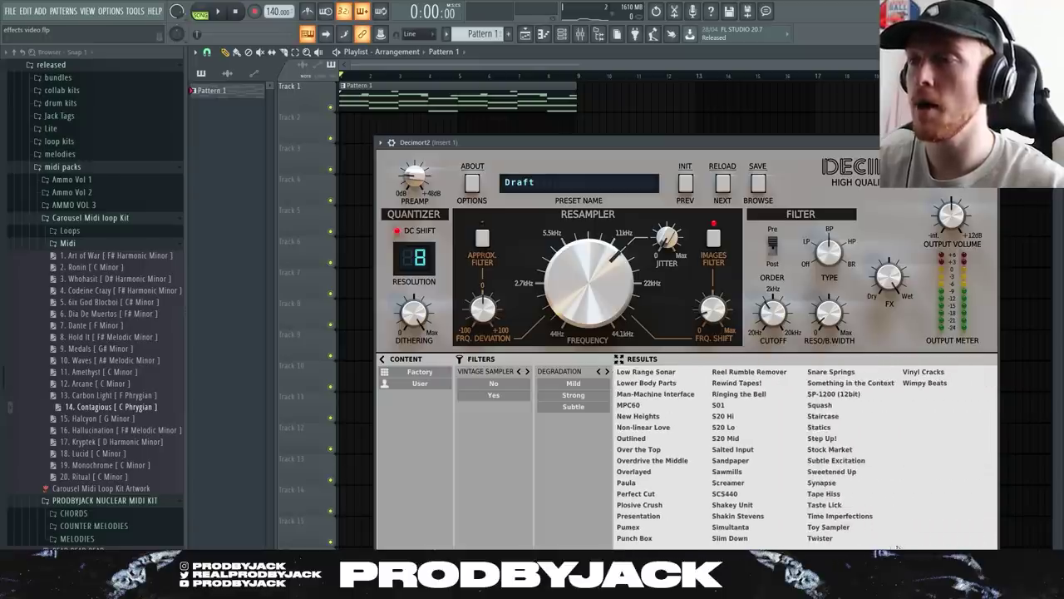
pyautogui.hscroll(-3, 751, 513)
pyautogui.hscroll(-1, 641, 524)
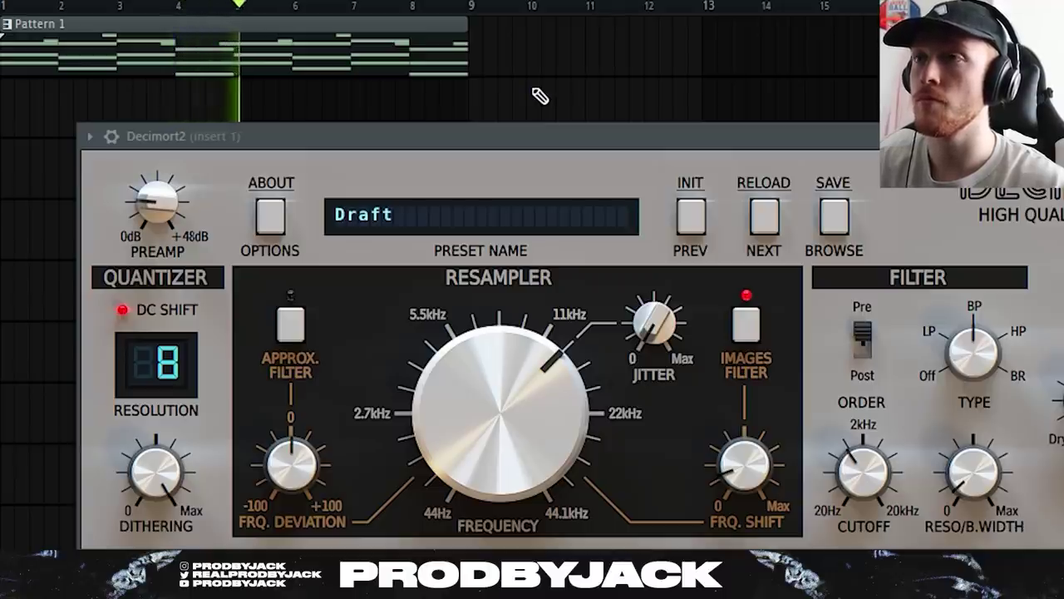
# Turn Decimort2's Resampler frequency knob down from 11kHz to about 5.5kHz
pyautogui.moveTo(513, 368); pyautogui.dragTo(536, 337)
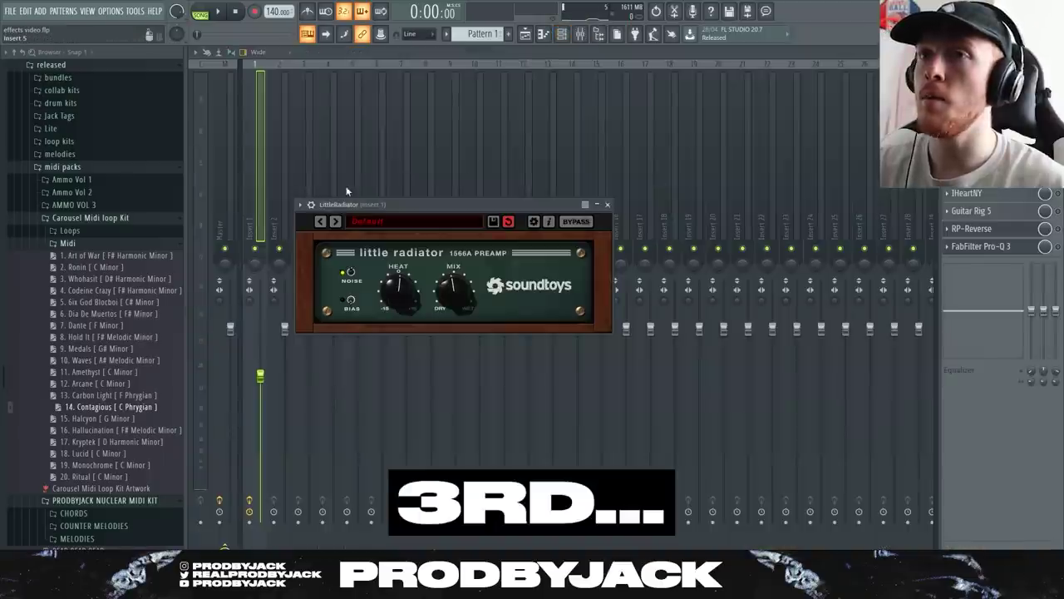
# Detach the Little Radiator window over the playlist, set its mix to about 46%, and play
pyautogui.click(301, 203)
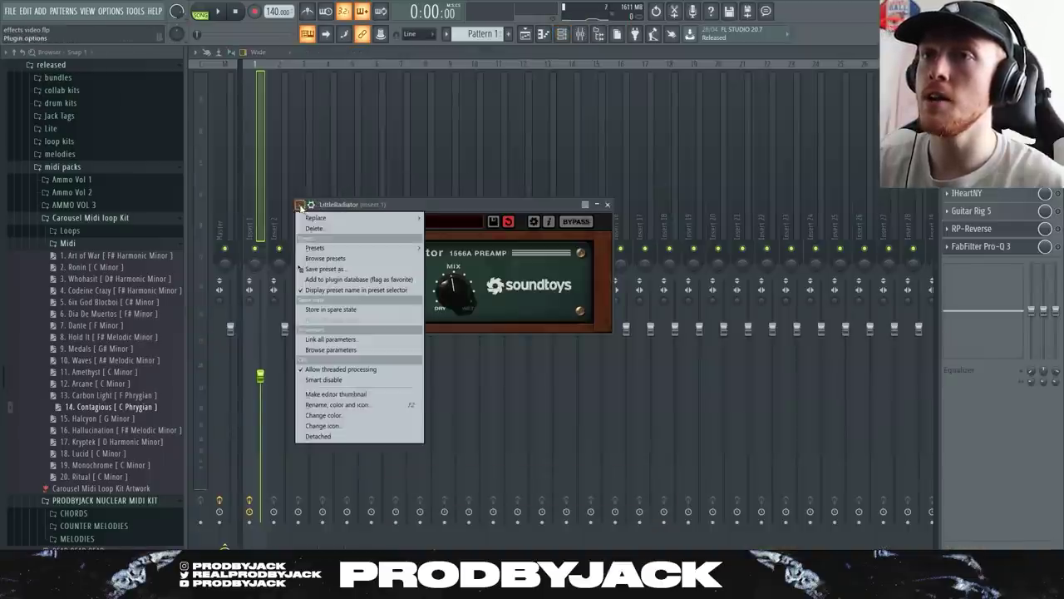
pyautogui.click(333, 428)
pyautogui.press('F9')
pyautogui.moveTo(444, 203); pyautogui.dragTo(598, 183)
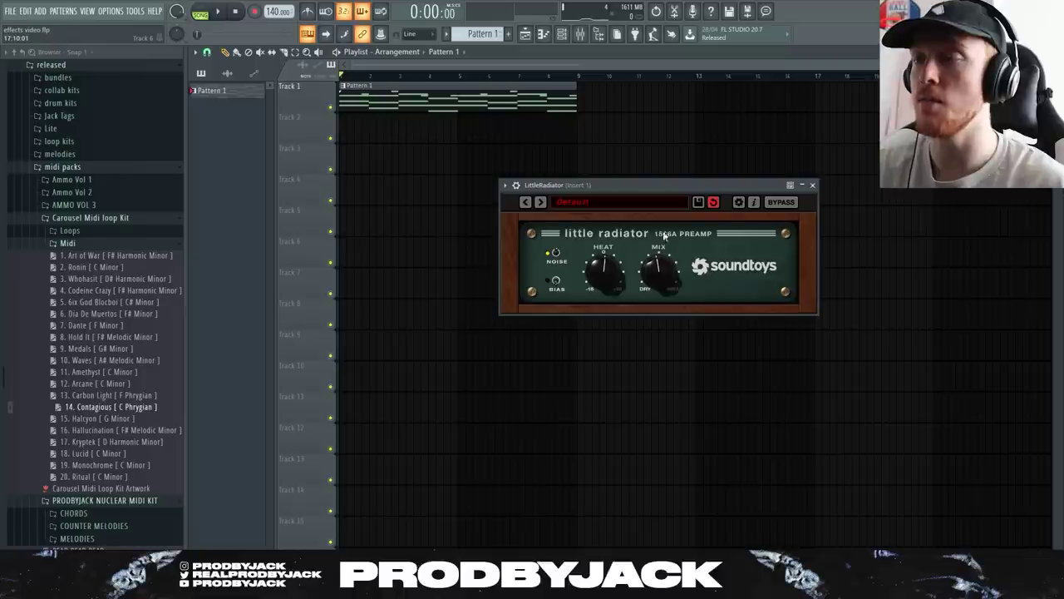
pyautogui.moveTo(659, 269); pyautogui.dragTo(662, 273)
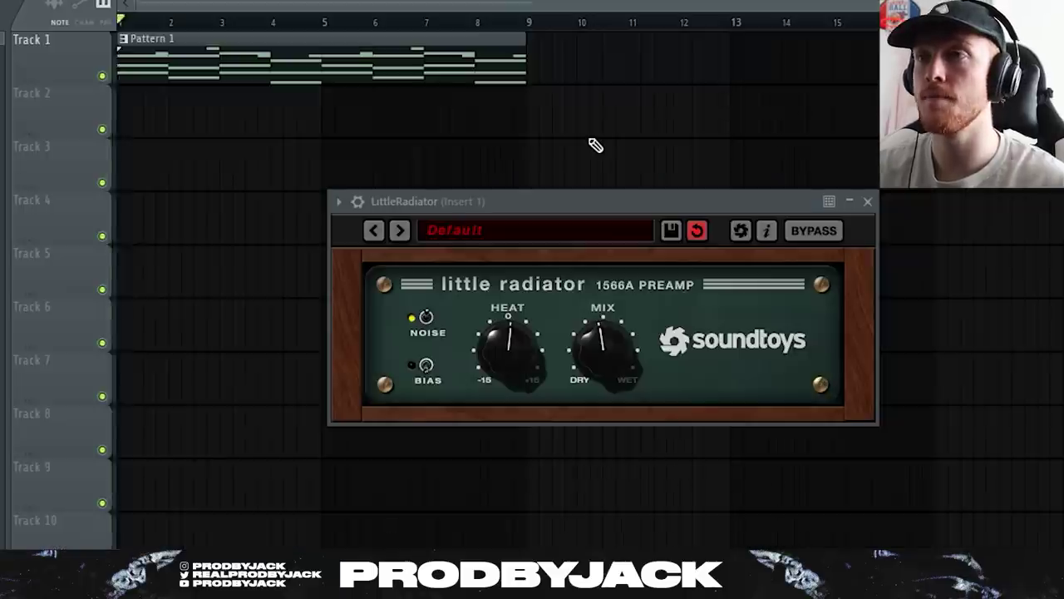
pyautogui.press('space')
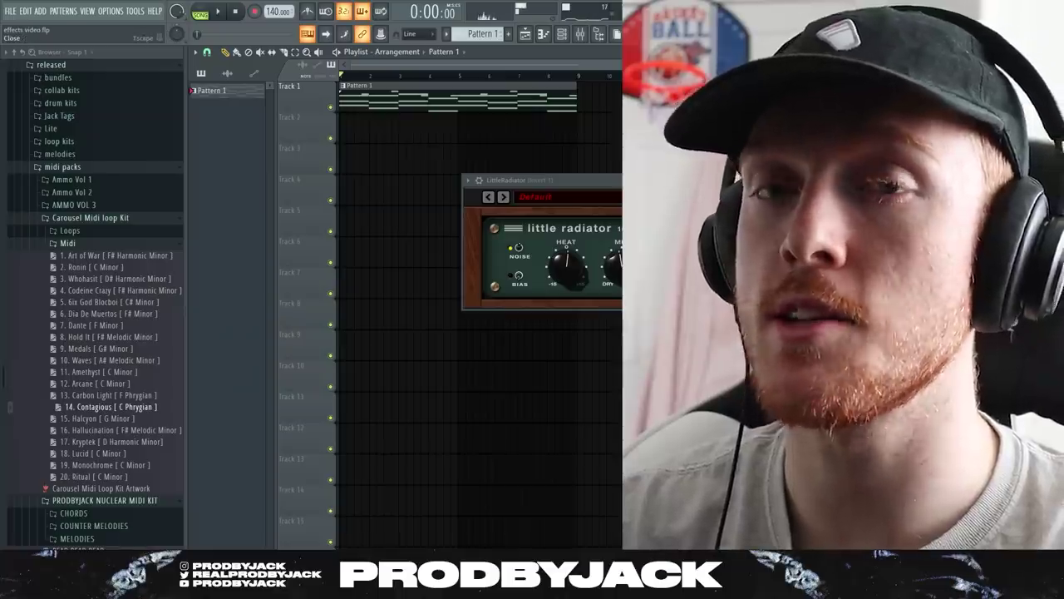
# Close the Little Radiator plugin window with F9, leaving the playlist showing
pyautogui.press('F9')
pyautogui.press('F9')
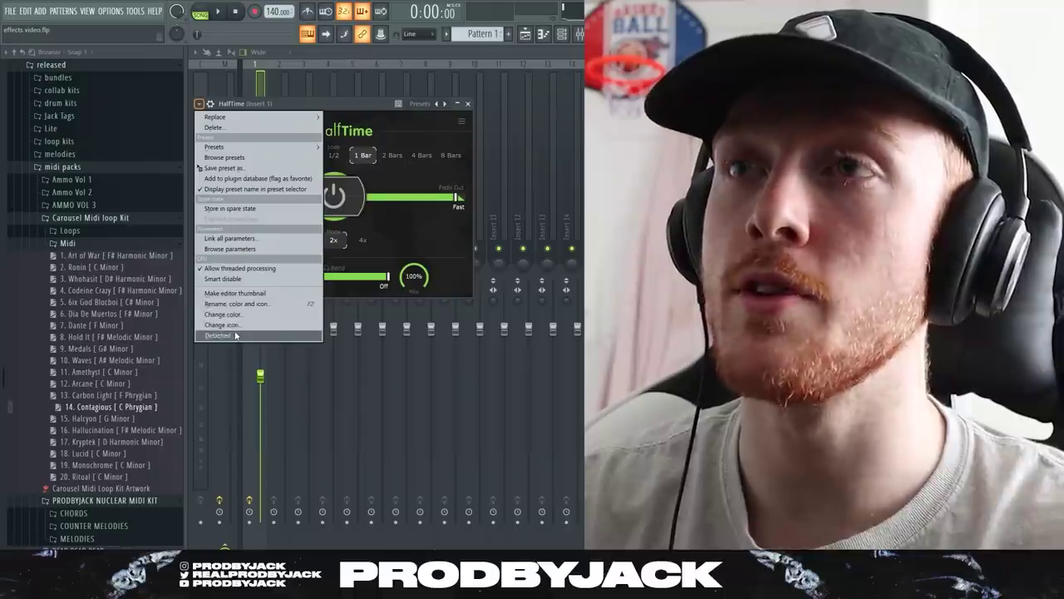
# Center the HalfTime window over the playlist and sweep its mix down, then back to 100%
pyautogui.click(487, 87)
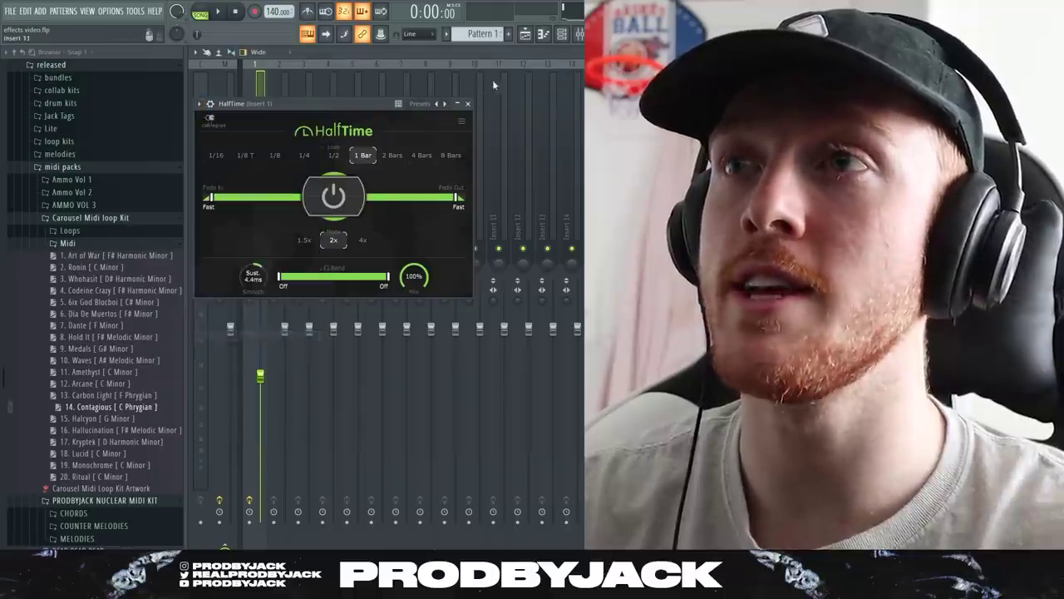
pyautogui.press('F5')
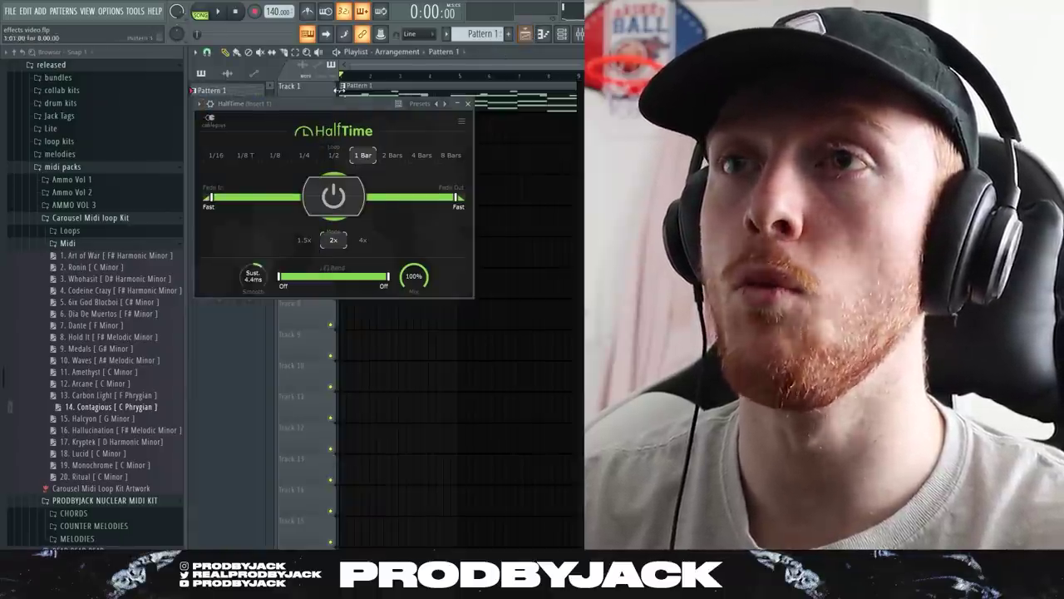
pyautogui.moveTo(322, 101); pyautogui.dragTo(609, 213)
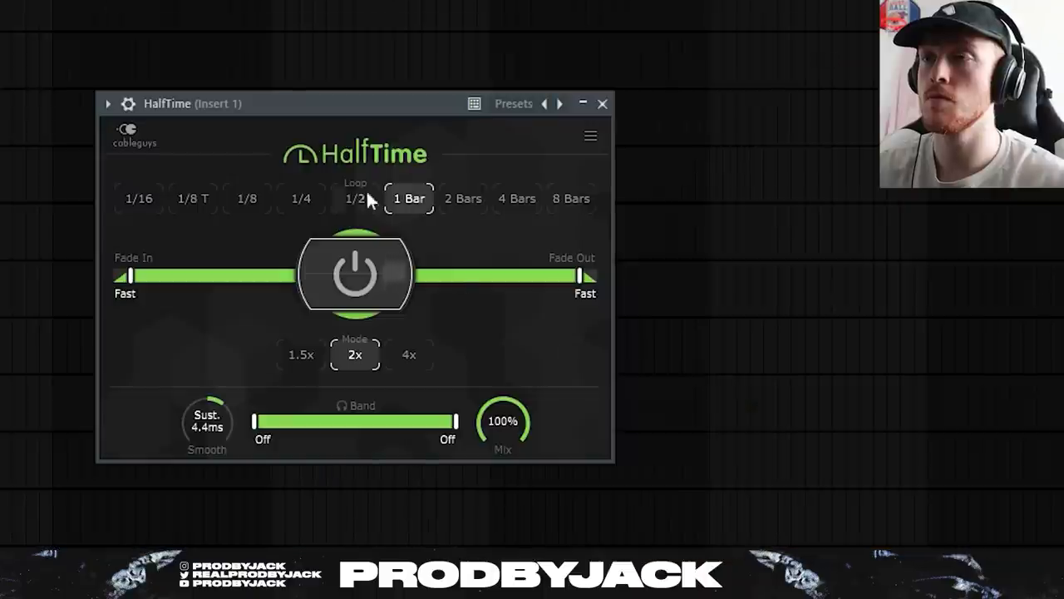
pyautogui.moveTo(529, 423); pyautogui.dragTo(528, 434)
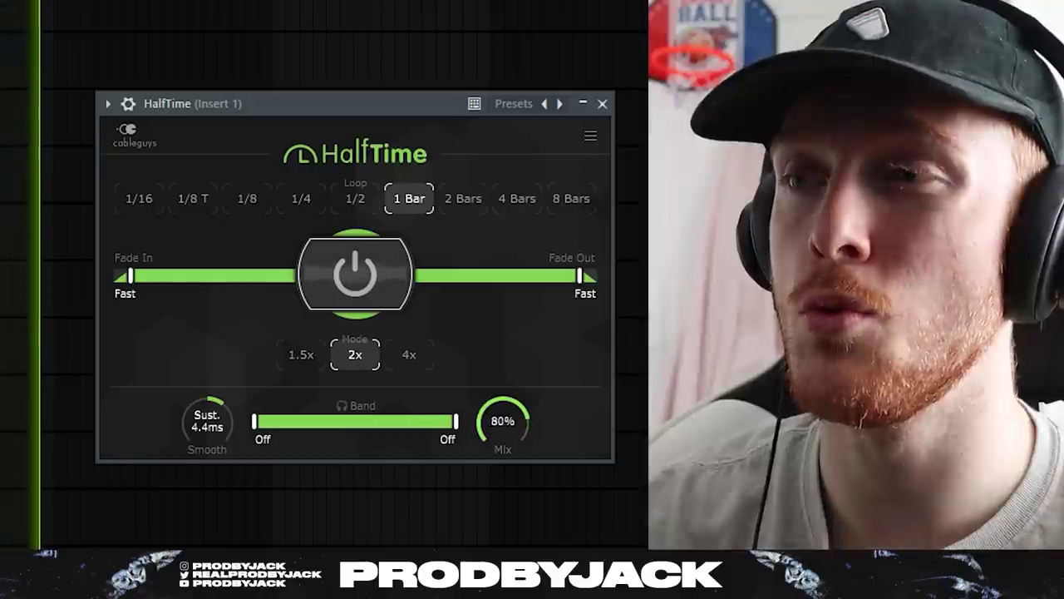
pyautogui.moveTo(502, 420)
pyautogui.mouseDown()
pyautogui.moveTo(502, 433)
pyautogui.moveTo(520, 408)
pyautogui.moveTo(520, 445)
pyautogui.moveTo(520, 432)
pyautogui.mouseUp()
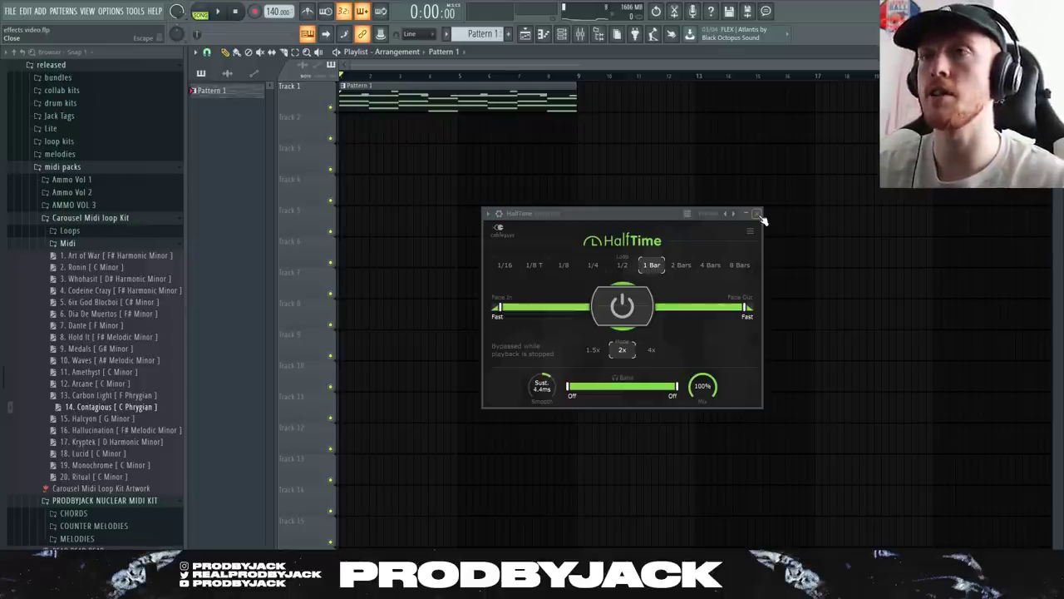
# Swap HalfTime for VintageVerb and browse its presets without choosing one
pyautogui.click(756, 213)
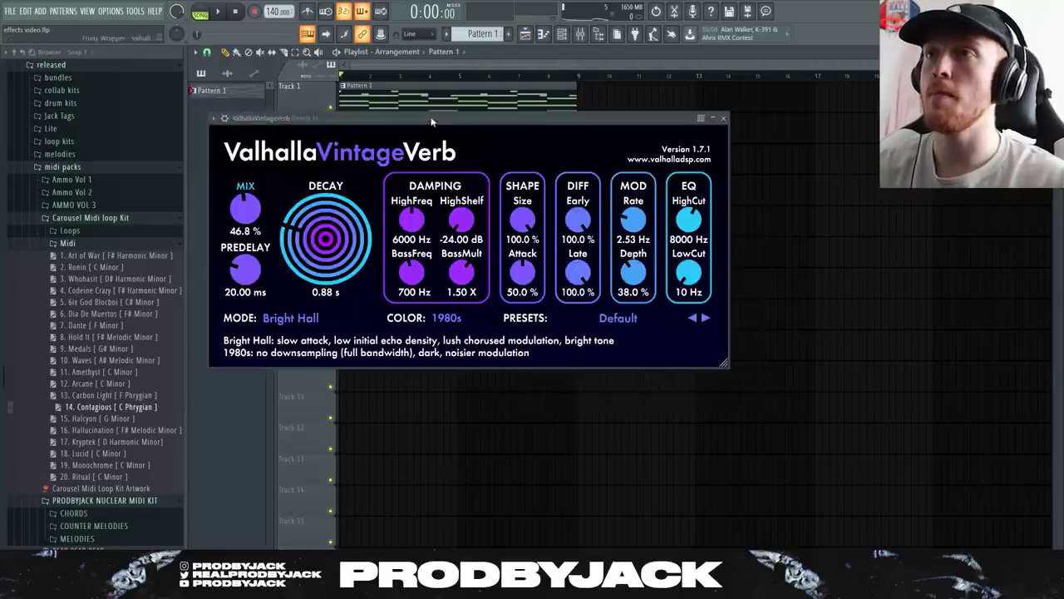
pyautogui.moveTo(432, 116); pyautogui.dragTo(663, 199)
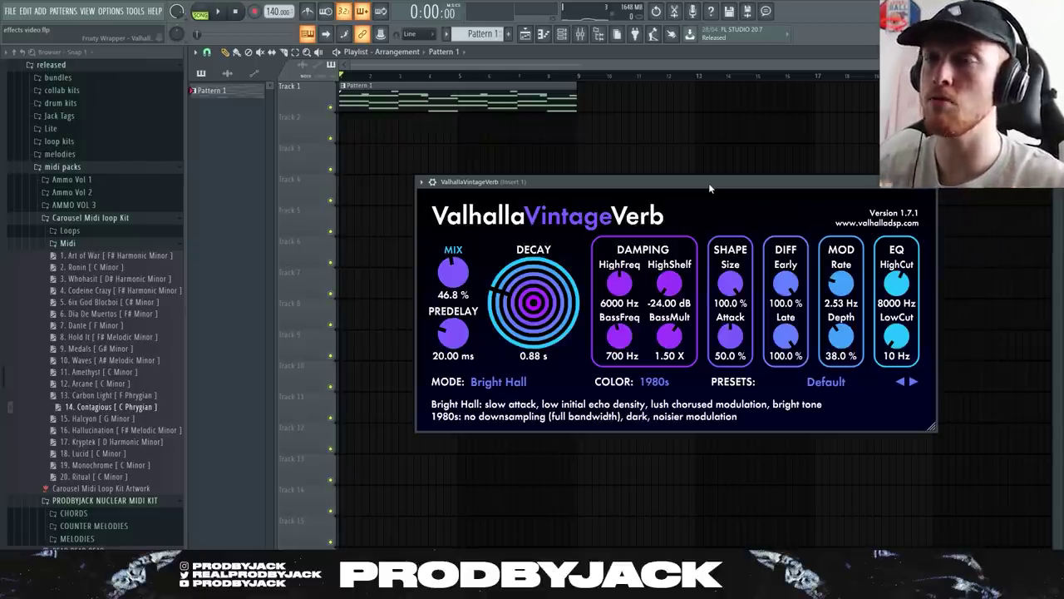
pyautogui.click(824, 381)
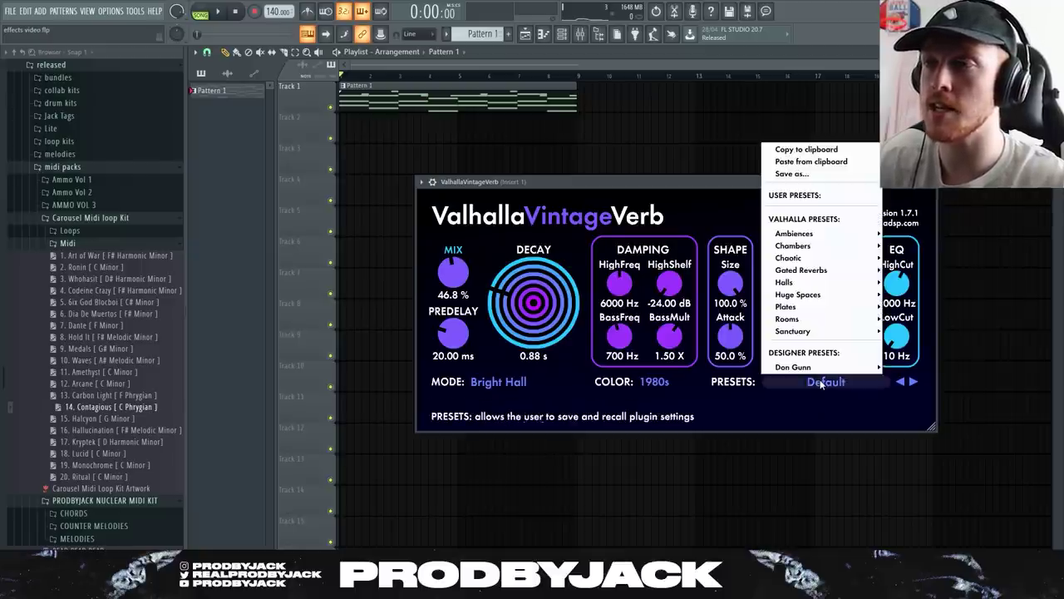
pyautogui.moveTo(809, 305)
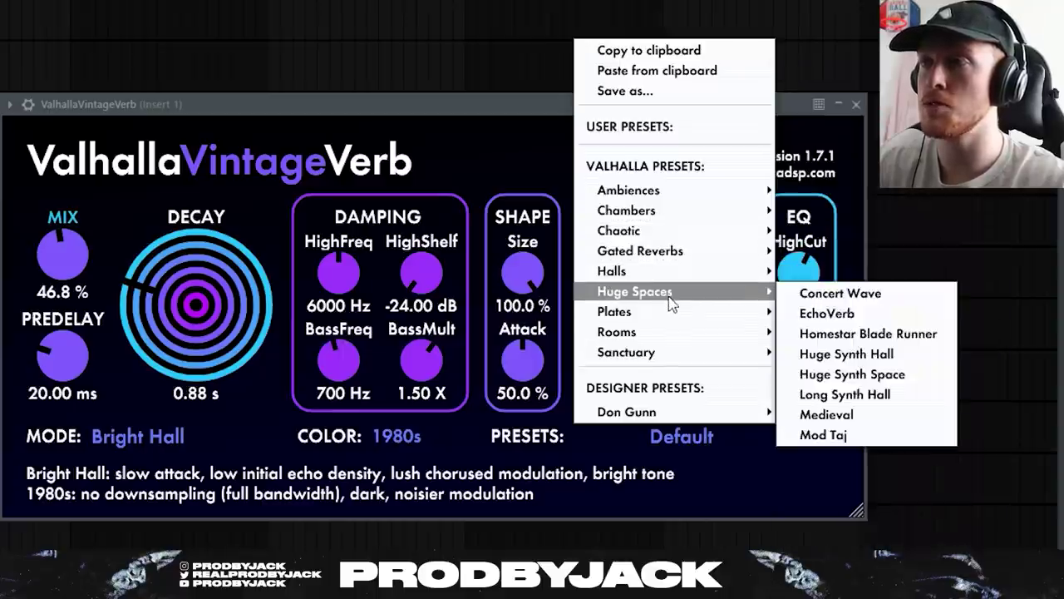
pyautogui.moveTo(670, 337)
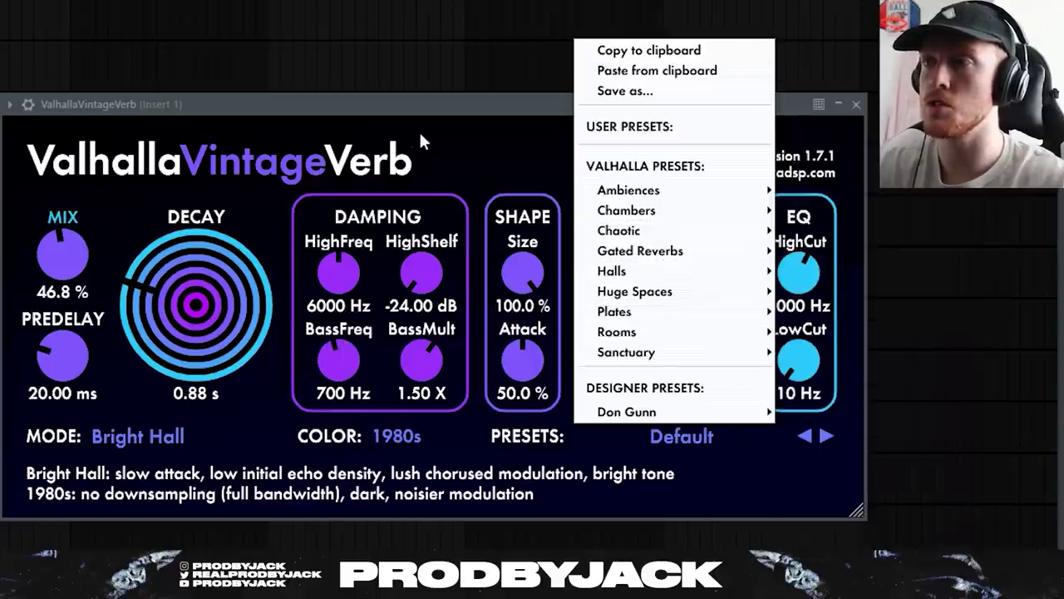
pyautogui.click(416, 154)
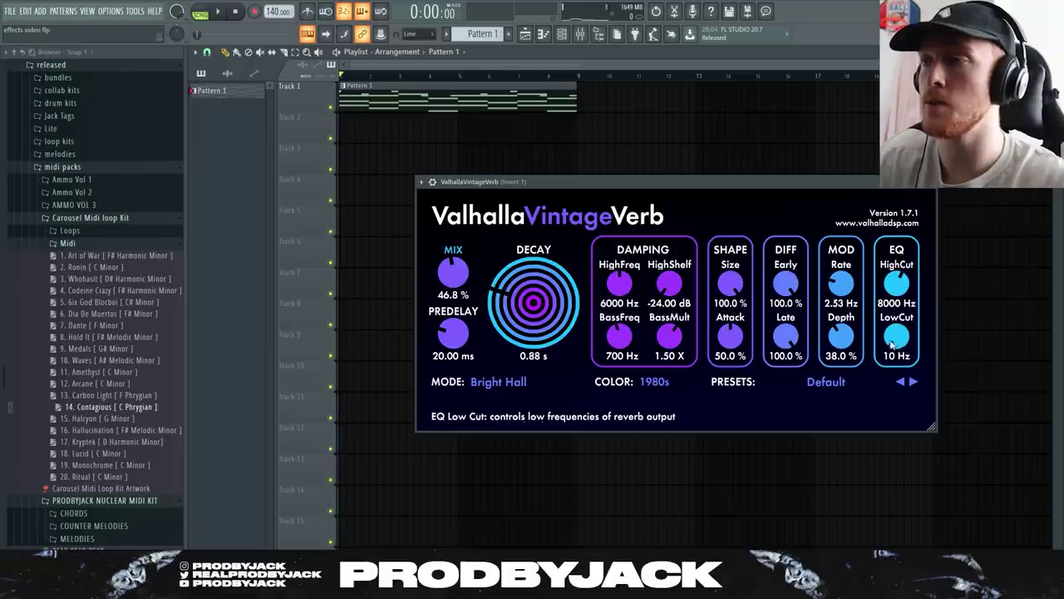
# Raise VintageVerb's low cut to 330 Hz, audition the melody, and return to the playlist
pyautogui.moveTo(898, 333); pyautogui.dragTo(898, 320)
pyautogui.press('space')
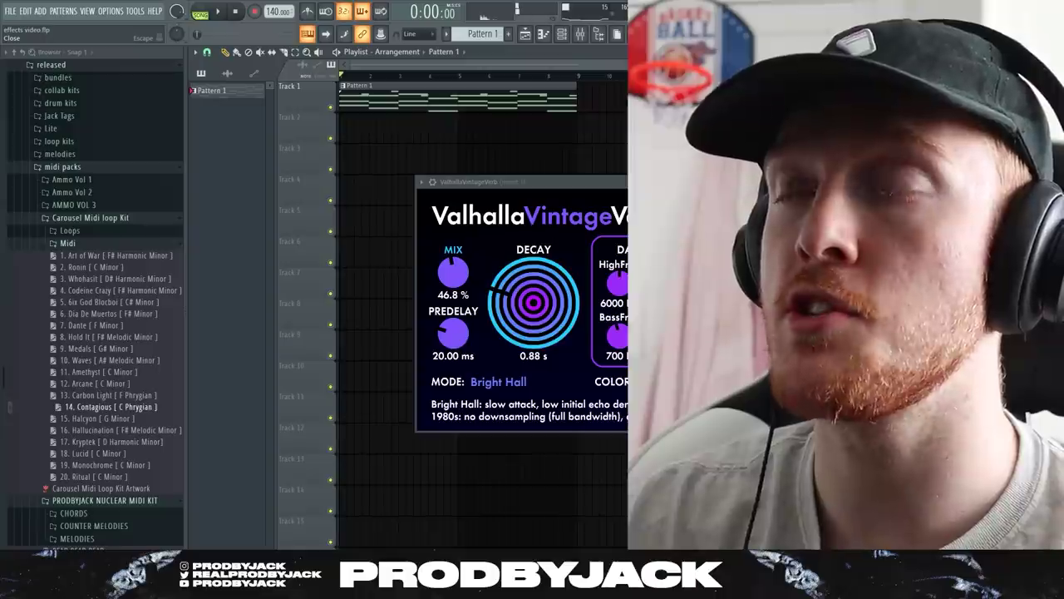
pyautogui.press('space')
pyautogui.press('F9')
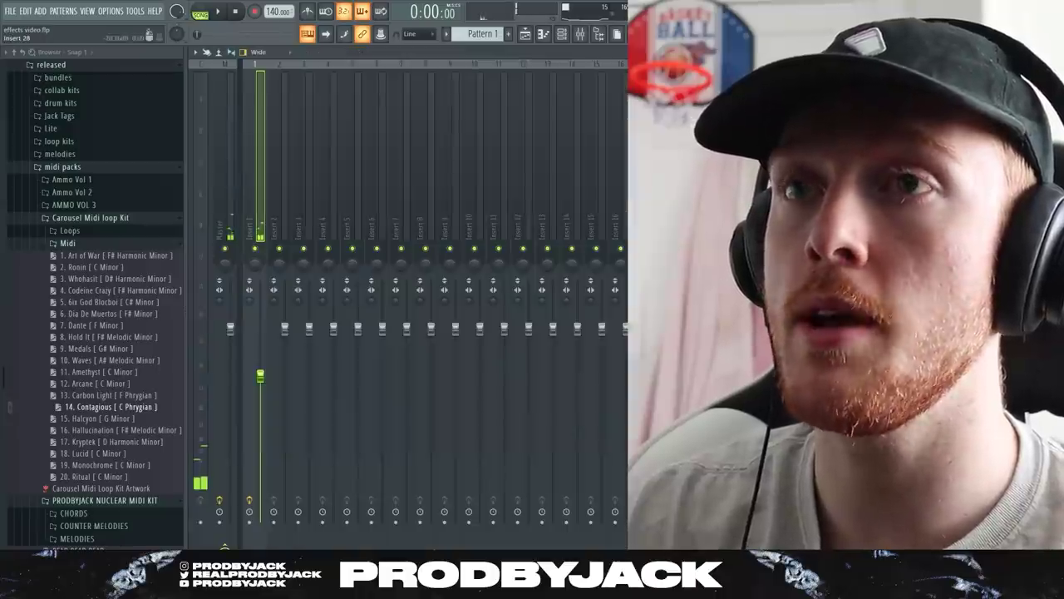
pyautogui.press('F5')
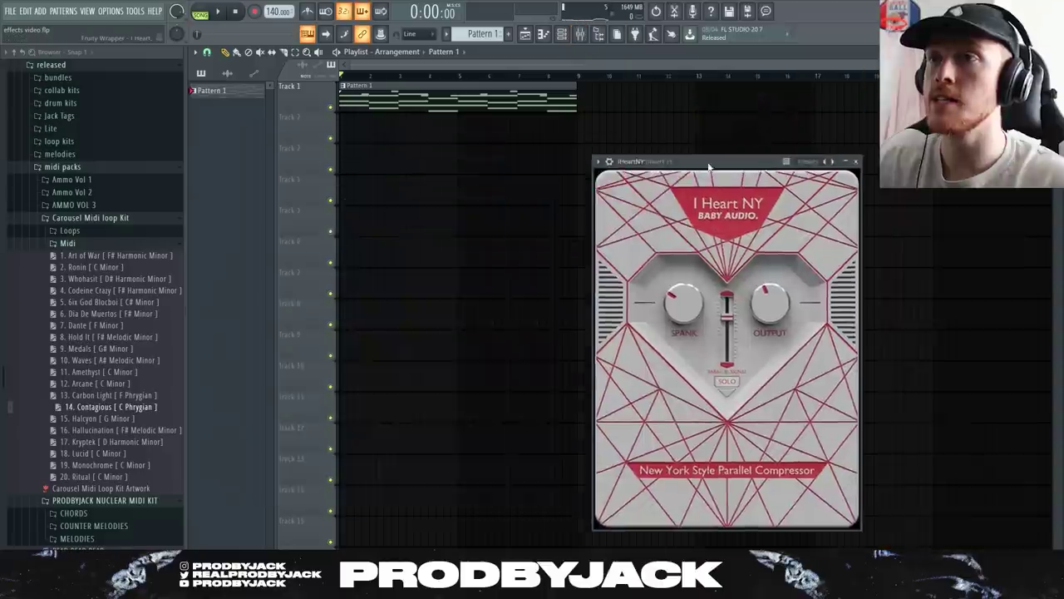
# Reposition I Heart NY and nudge its Spank up slightly while the melody plays
pyautogui.moveTo(697, 162); pyautogui.dragTo(720, 158)
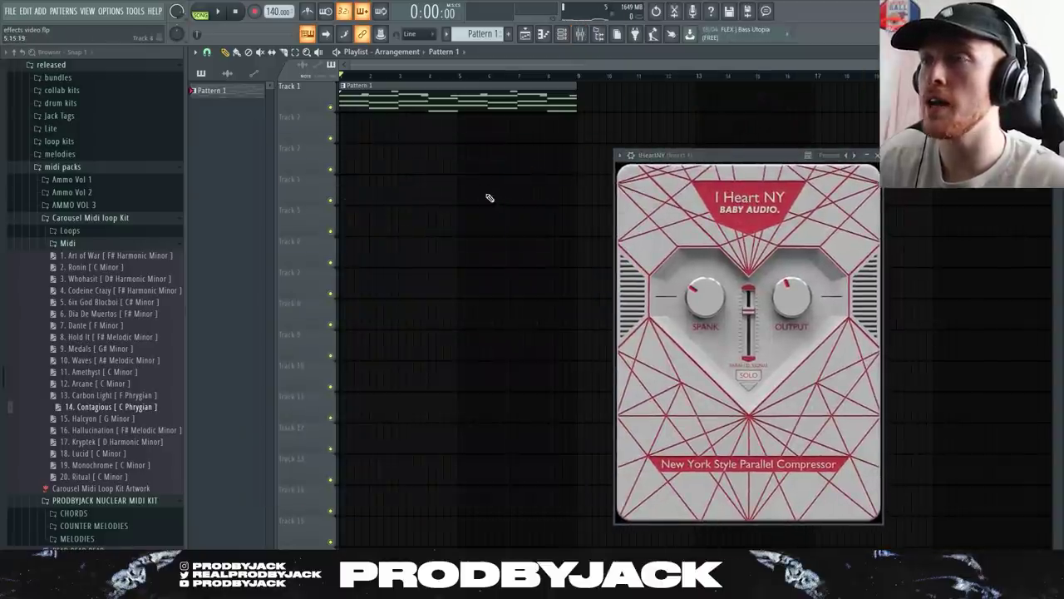
pyautogui.moveTo(679, 148); pyautogui.dragTo(644, 143)
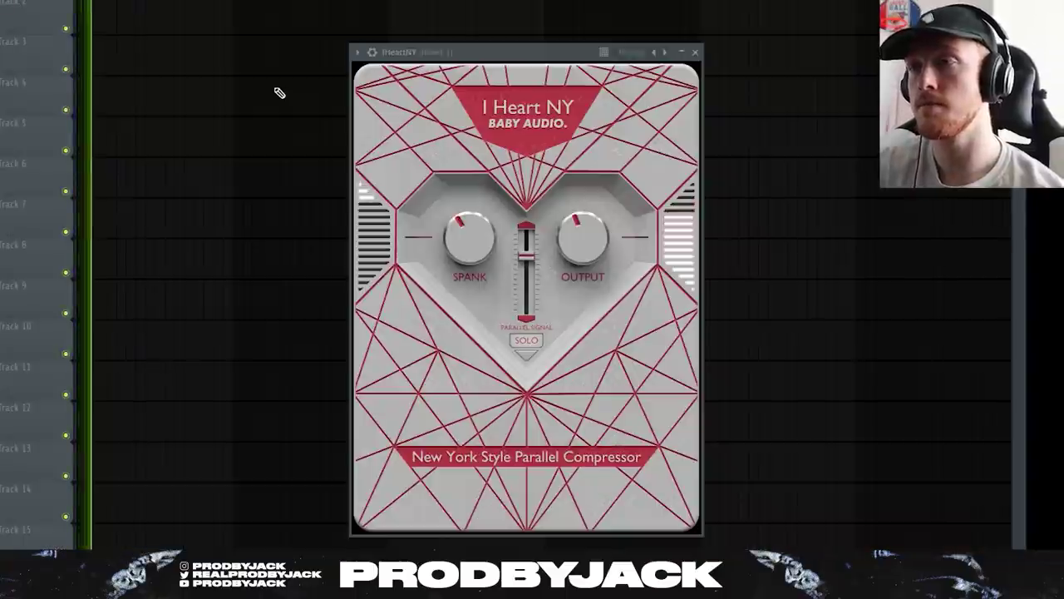
pyautogui.moveTo(459, 233)
pyautogui.mouseDown()
pyautogui.moveTo(473, 183)
pyautogui.moveTo(469, 302)
pyautogui.moveTo(466, 214)
pyautogui.mouseUp()
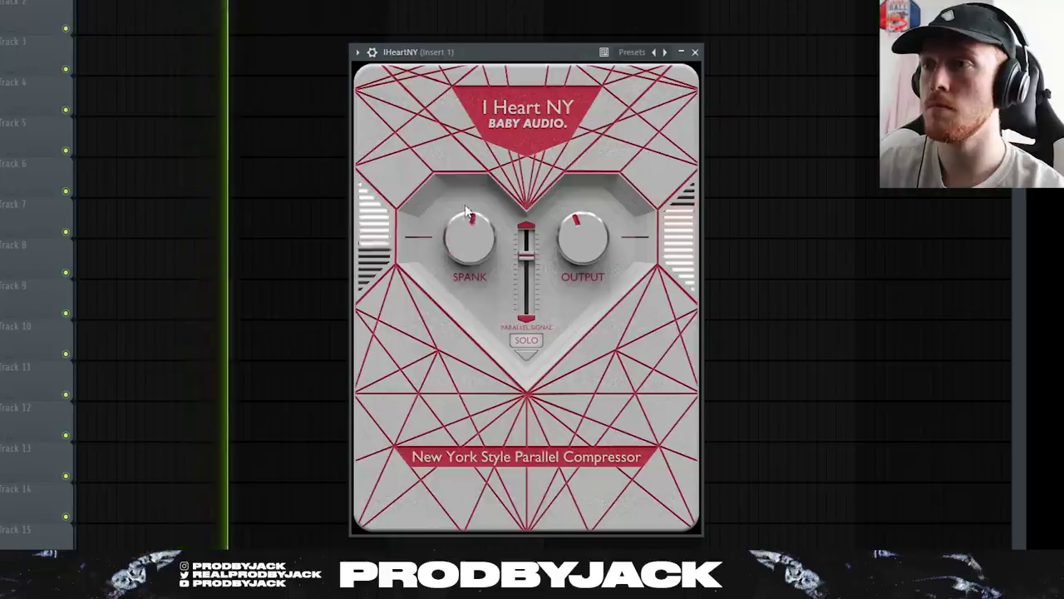
pyautogui.press('F9')
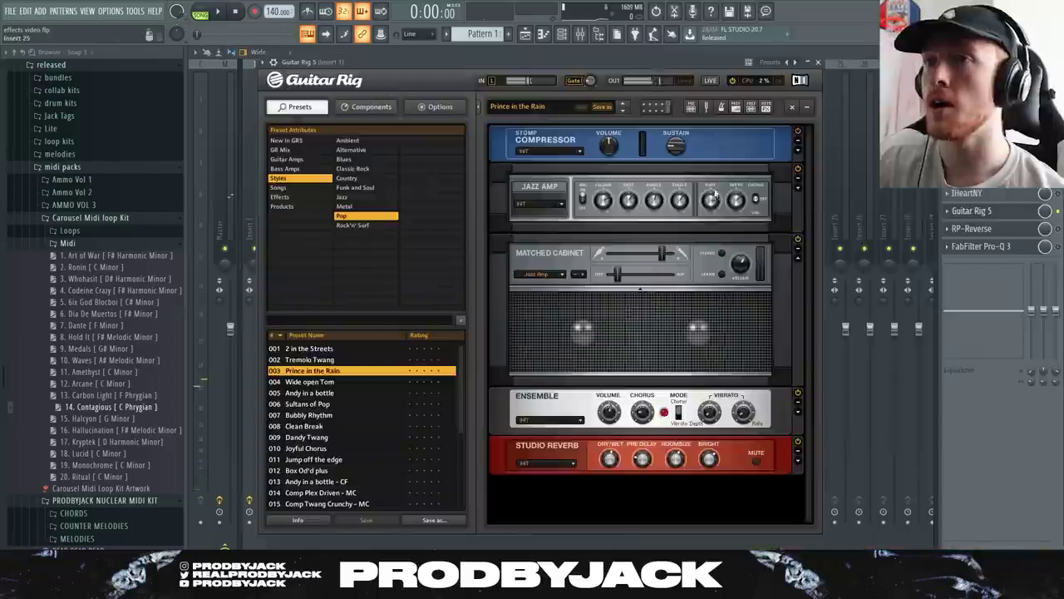
# Detach Guitar Rig 5 over the playlist, play the melody through Prince in the Rain, then return to the Mixer
pyautogui.click(262, 63)
pyautogui.click(278, 295)
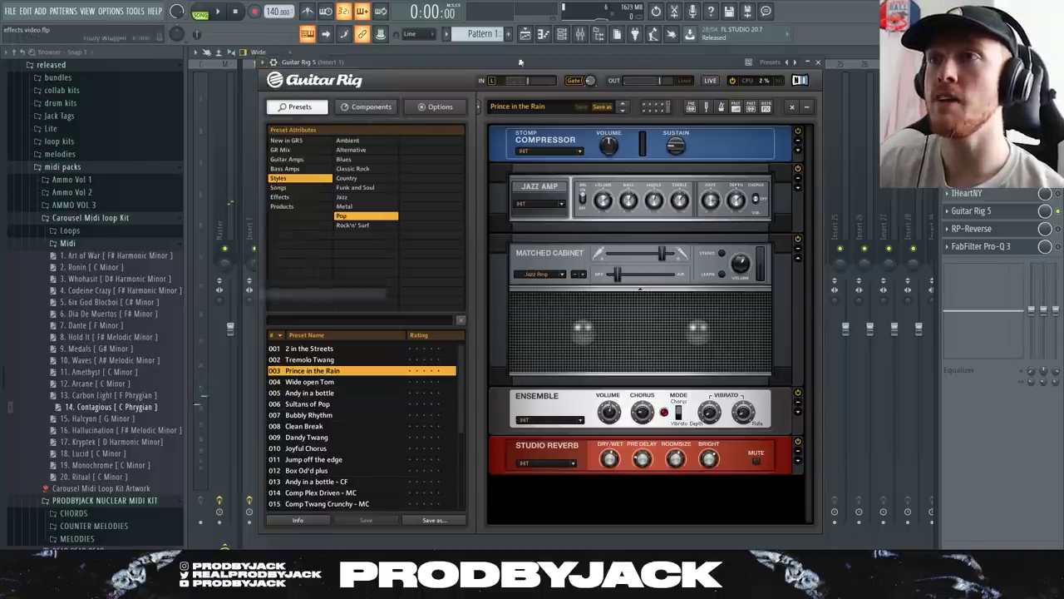
pyautogui.click(521, 42)
pyautogui.moveTo(502, 60); pyautogui.dragTo(634, 96)
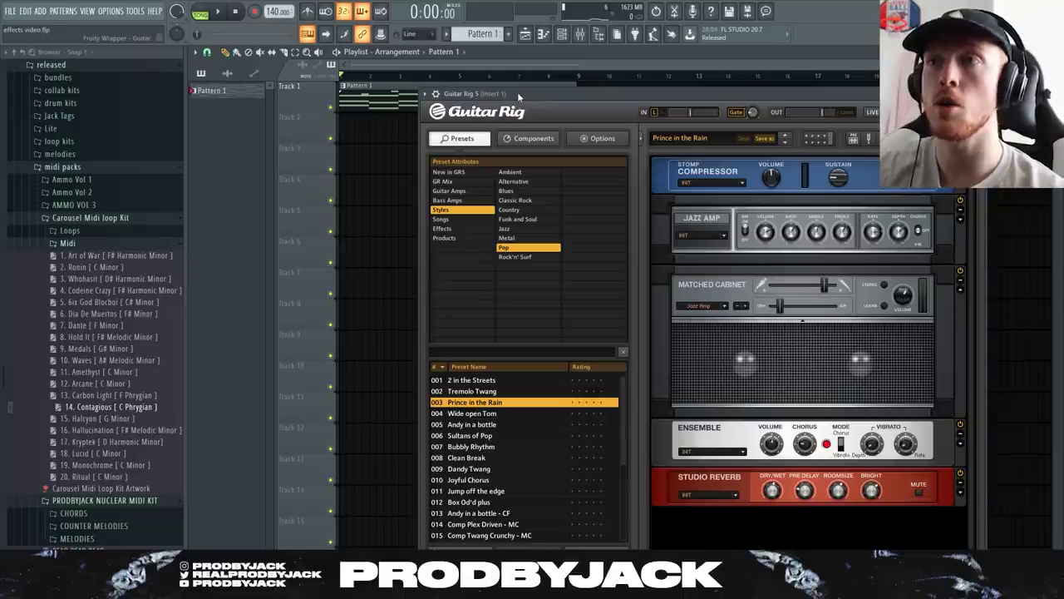
pyautogui.moveTo(518, 92); pyautogui.dragTo(530, 88)
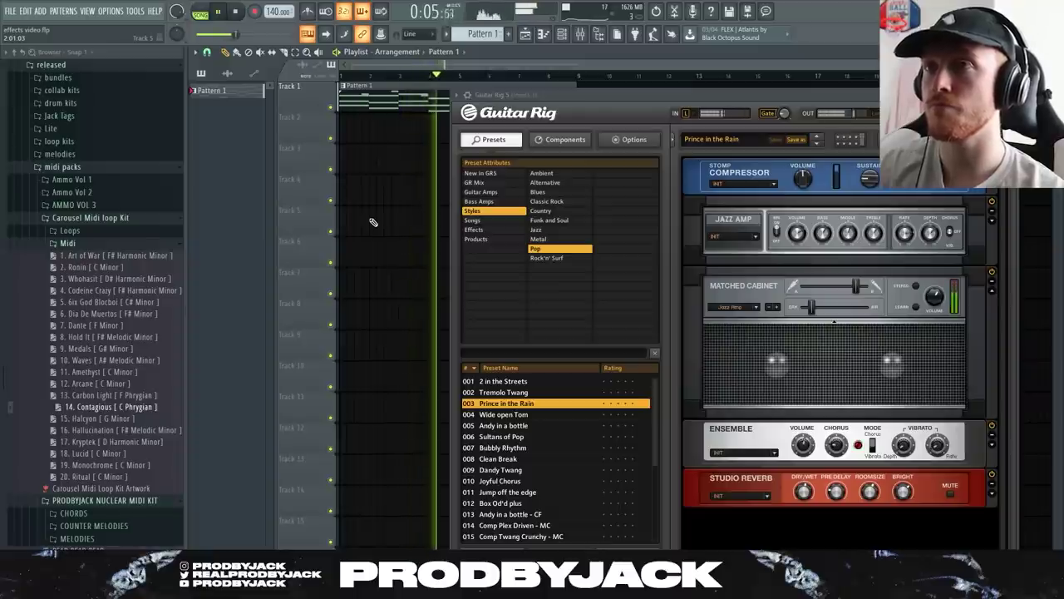
pyautogui.press('space')
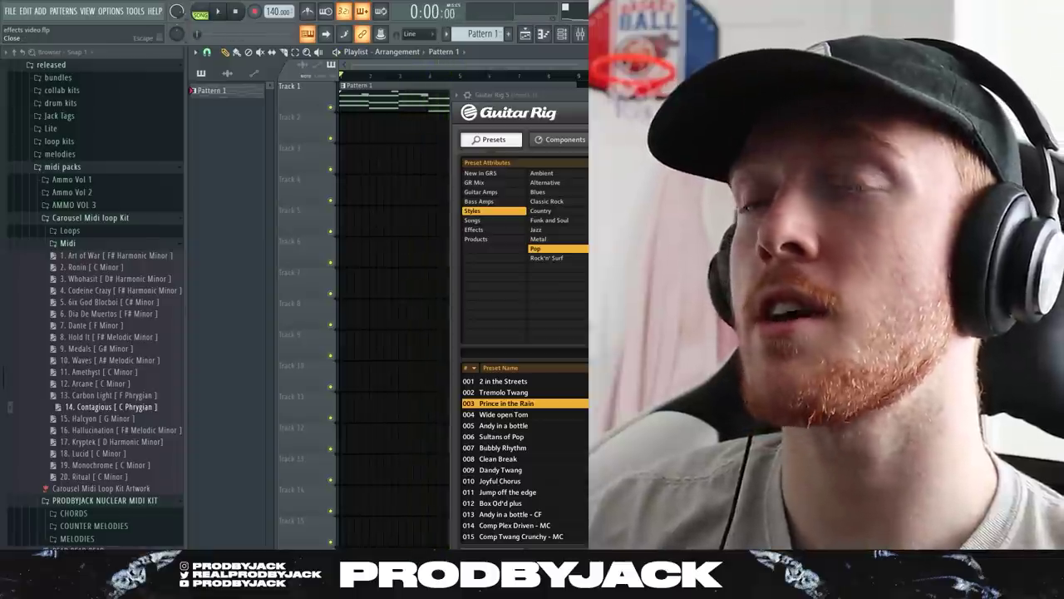
pyautogui.press('F9')
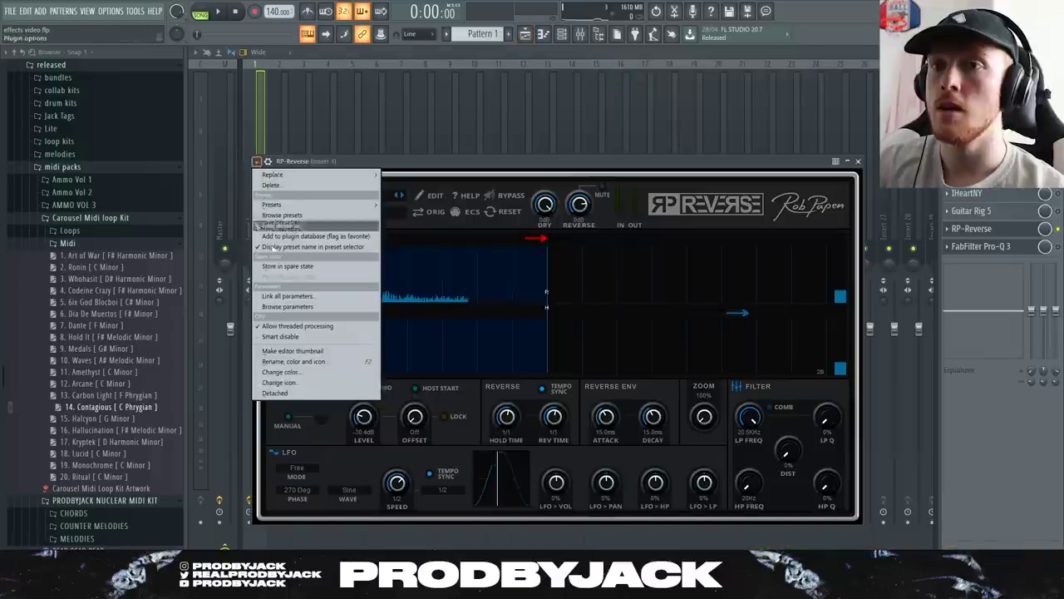
# Float the default RP-Reverse window over the playlist and play the melody through it, then stop
pyautogui.click(282, 382)
pyautogui.click(524, 34)
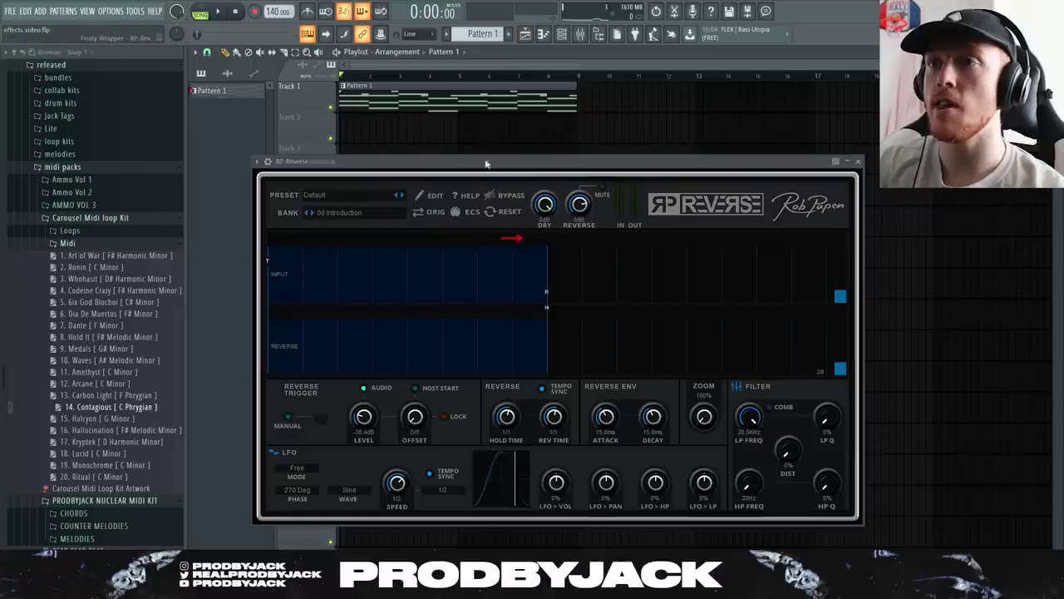
pyautogui.moveTo(484, 168); pyautogui.dragTo(567, 139)
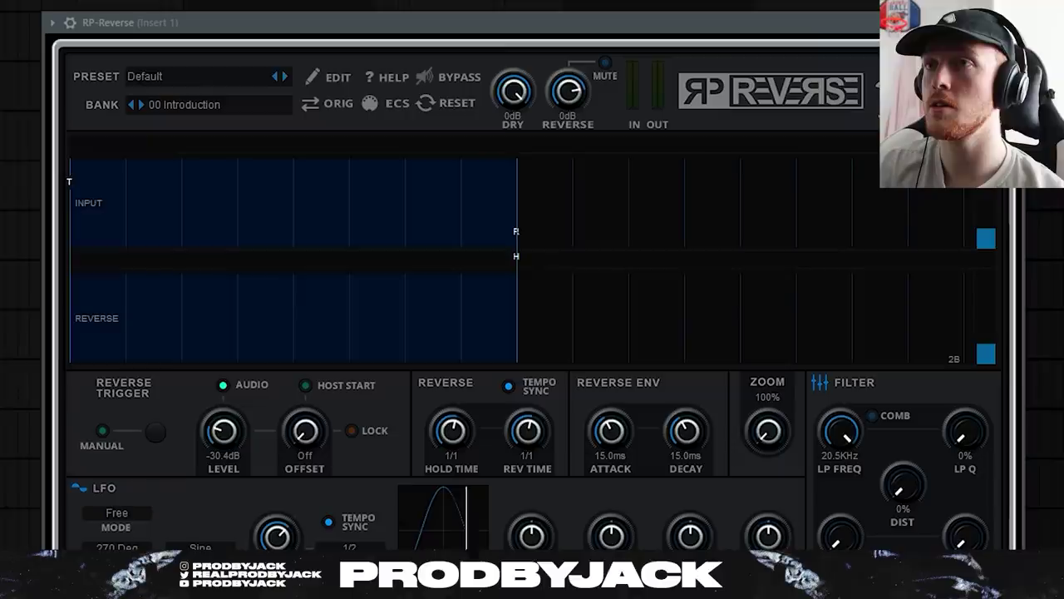
pyautogui.press('space')
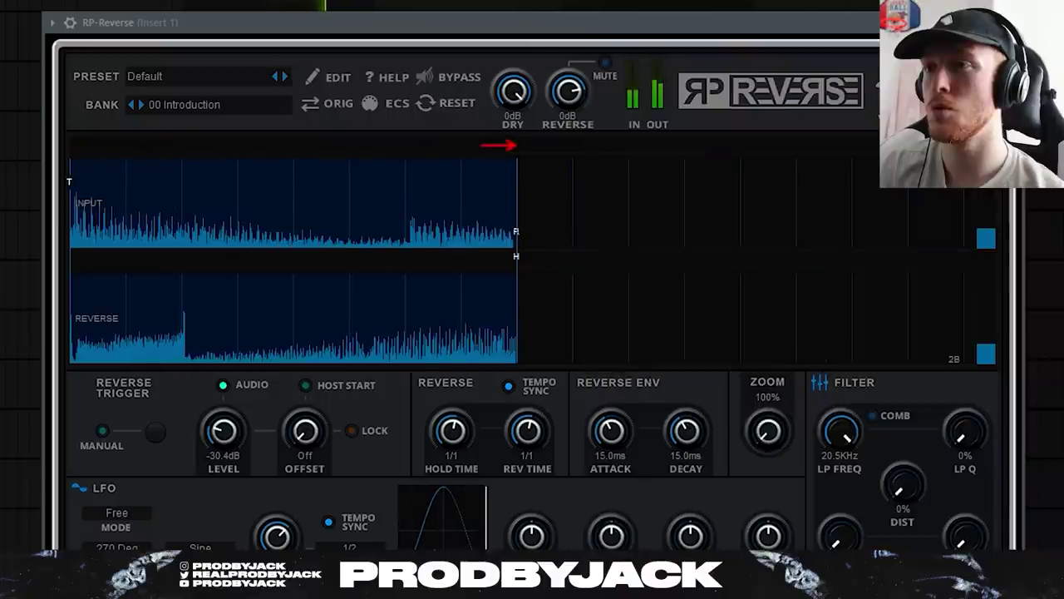
pyautogui.press('space')
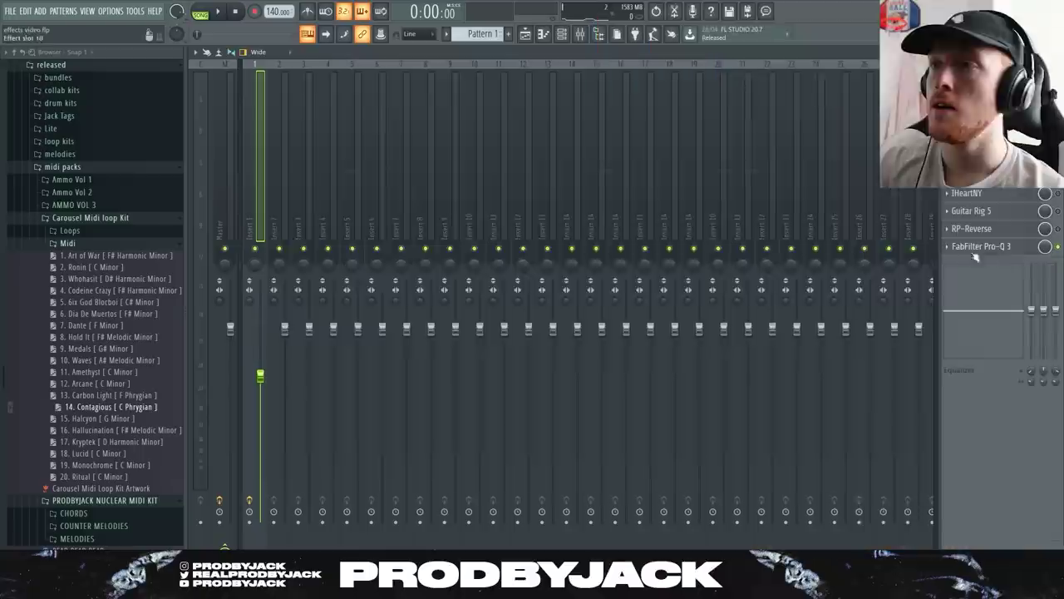
# Open FabFilter Pro-Q 3 as a detached window positioned over the playlist
pyautogui.click(274, 178)
pyautogui.click(289, 407)
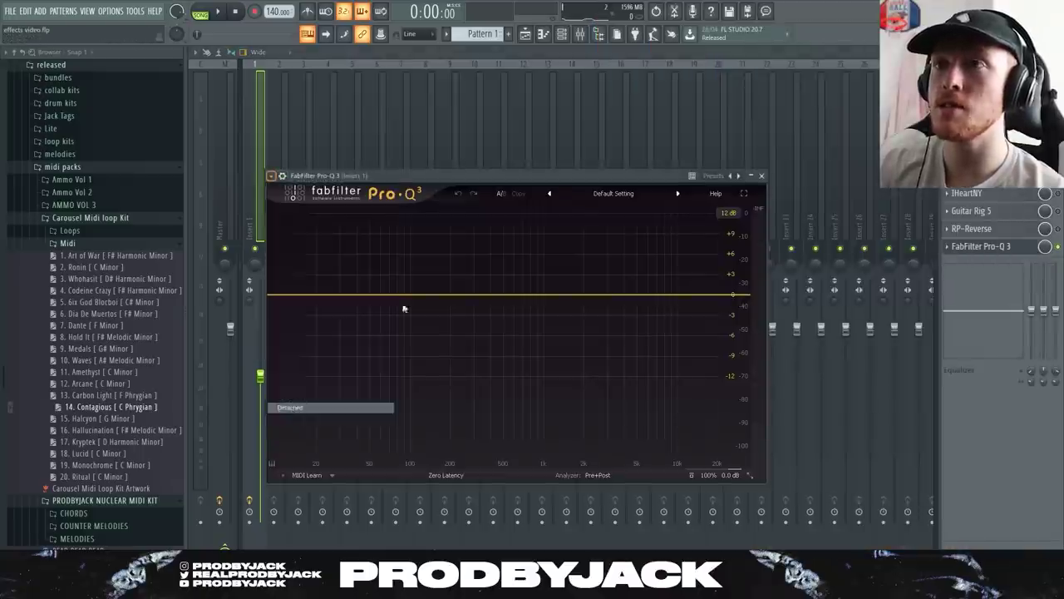
pyautogui.click(525, 33)
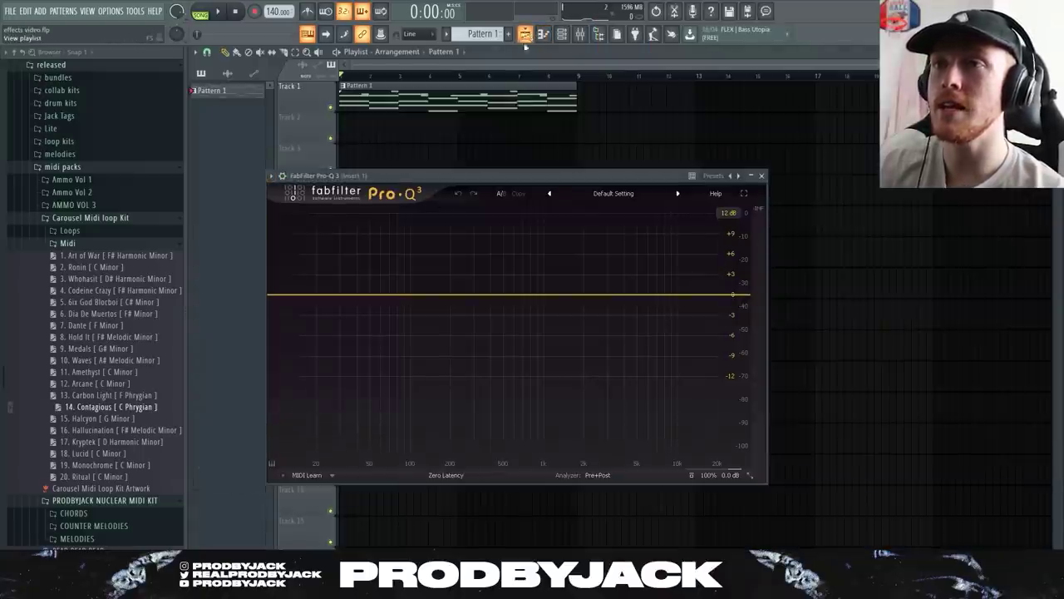
pyautogui.moveTo(486, 172); pyautogui.dragTo(651, 142)
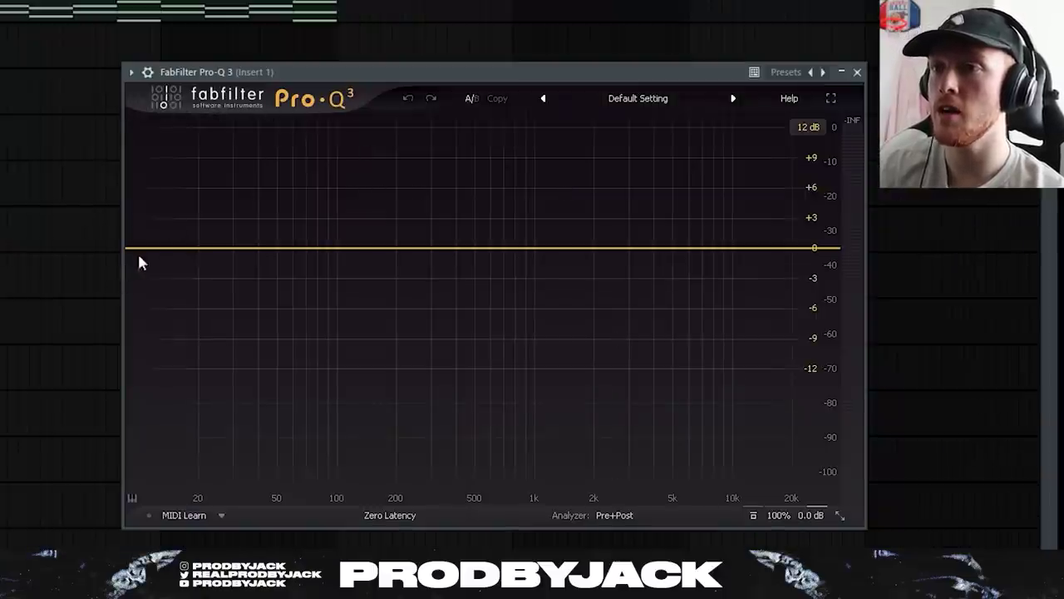
# Add a ~240 Hz low cut, dips near 450 Hz (-5 dB) and 1.3 kHz, and a 5.8 kHz lift
pyautogui.moveTo(139, 263); pyautogui.dragTo(359, 253)
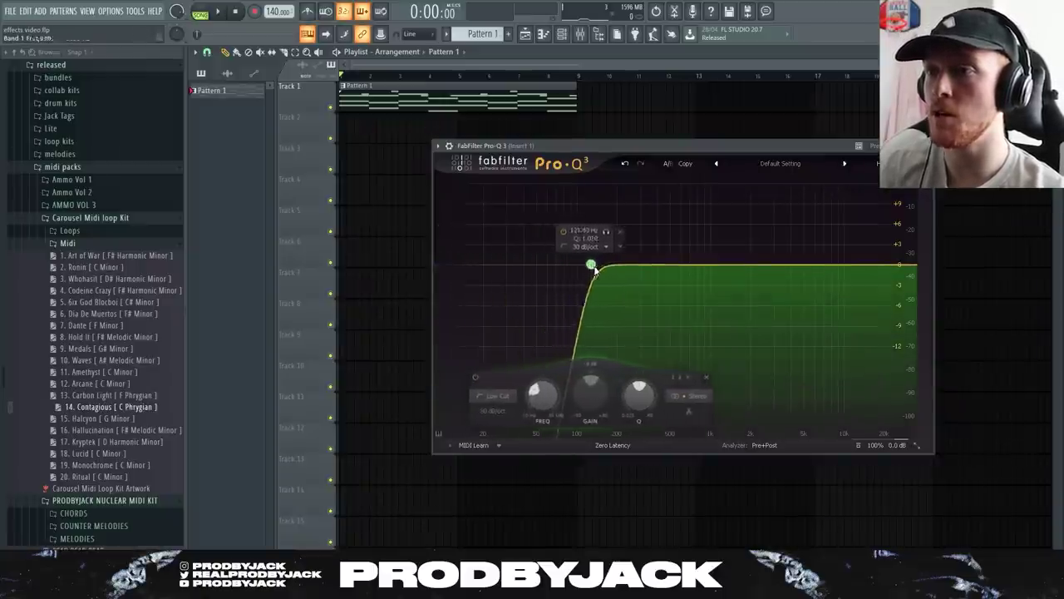
pyautogui.moveTo(592, 267); pyautogui.dragTo(613, 268)
pyautogui.moveTo(844, 265); pyautogui.dragTo(815, 255)
pyautogui.moveTo(726, 264); pyautogui.dragTo(726, 282)
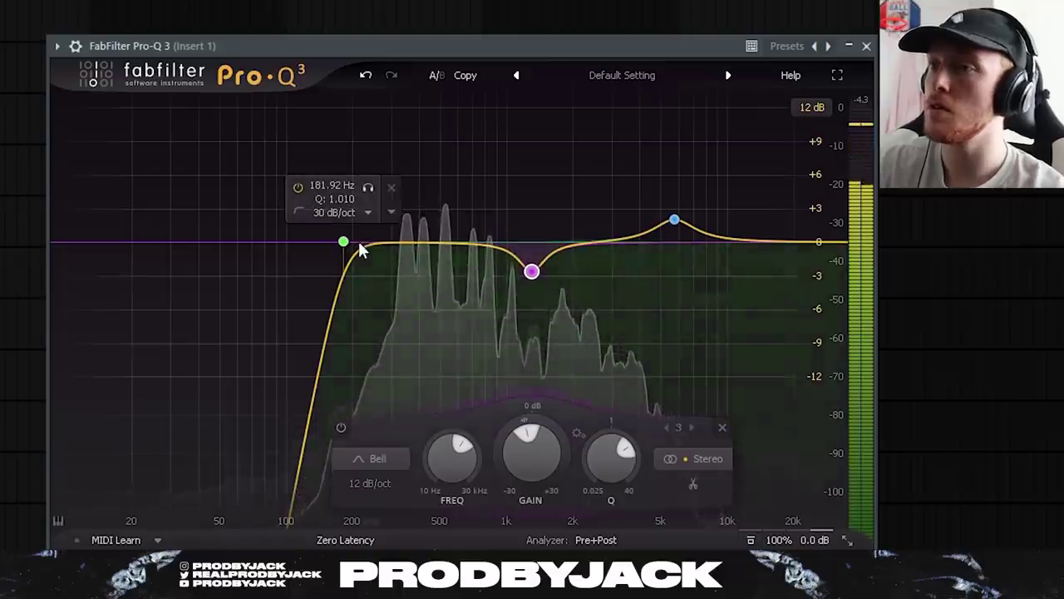
pyautogui.moveTo(344, 241); pyautogui.dragTo(370, 242)
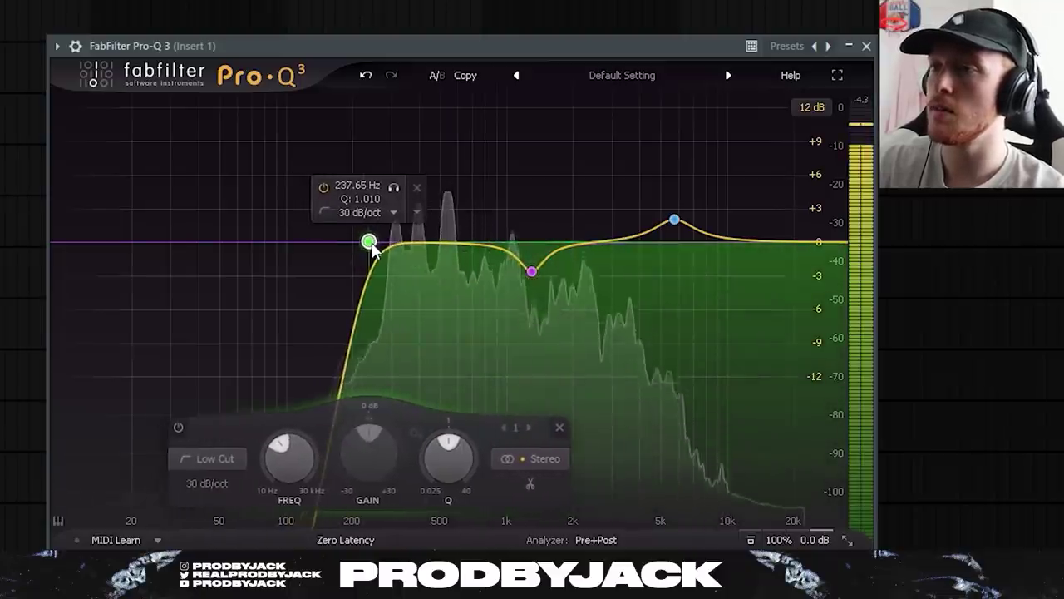
pyautogui.moveTo(439, 245); pyautogui.dragTo(400, 282)
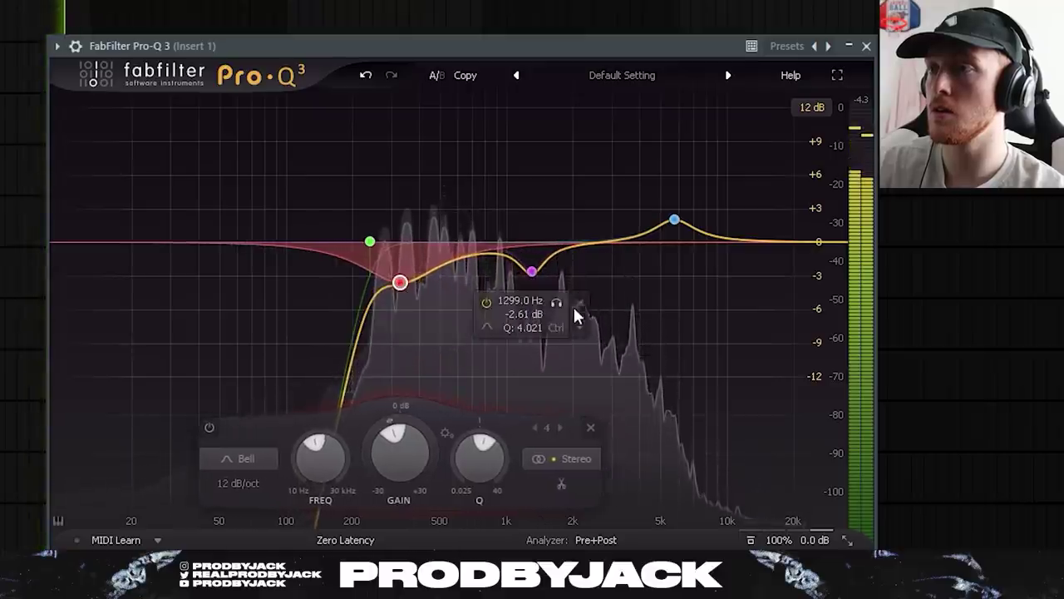
pyautogui.click(739, 233)
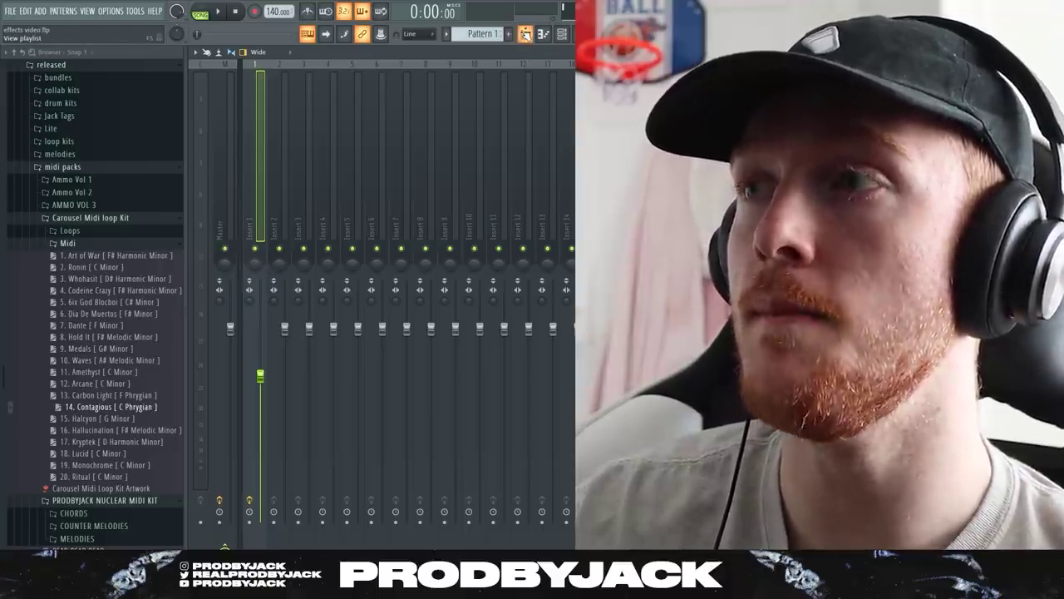
# Switch the view to the Playlist showing Pattern 1
pyautogui.click(525, 34)
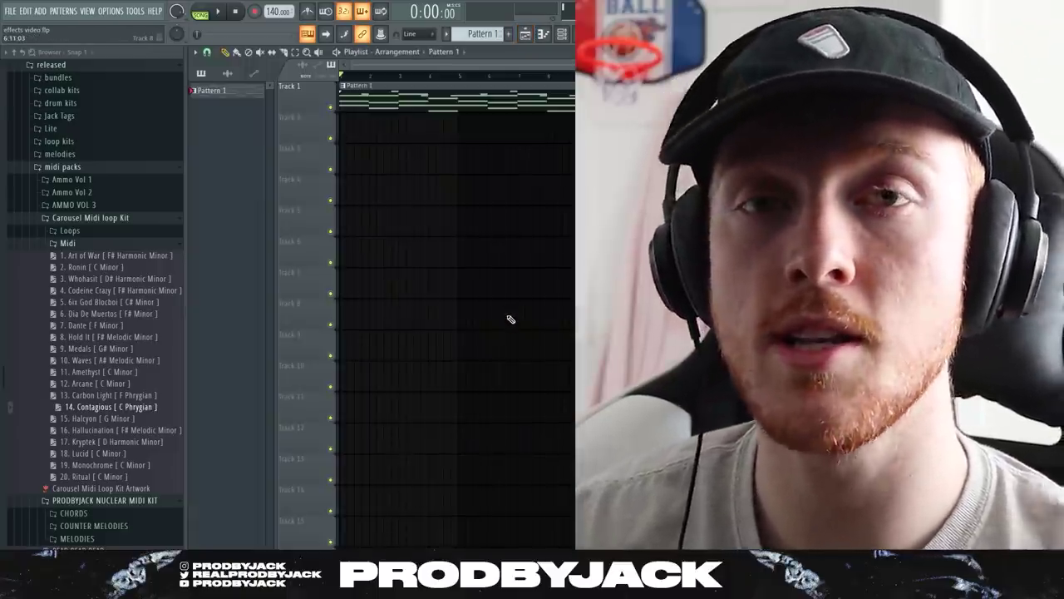